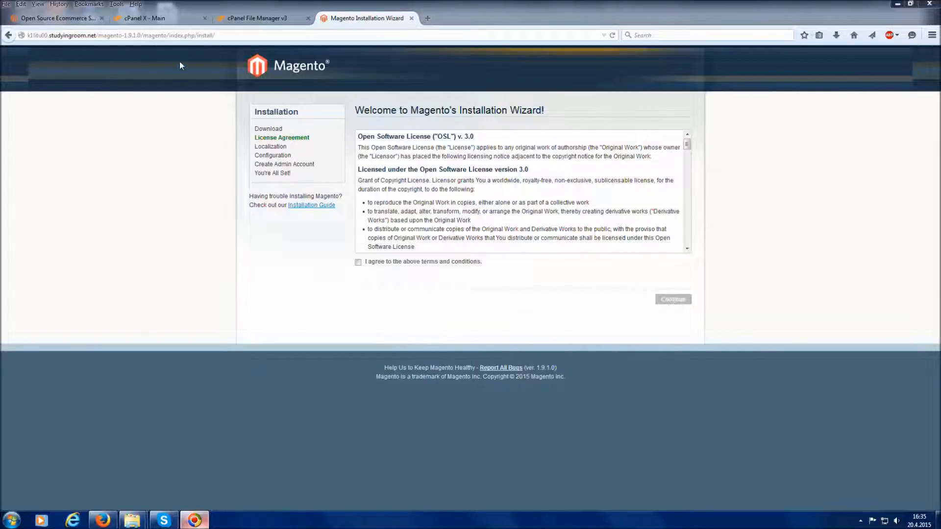
From the cPanel home tab's Databases section, open the MySQL Databases page
left_click(178, 19)
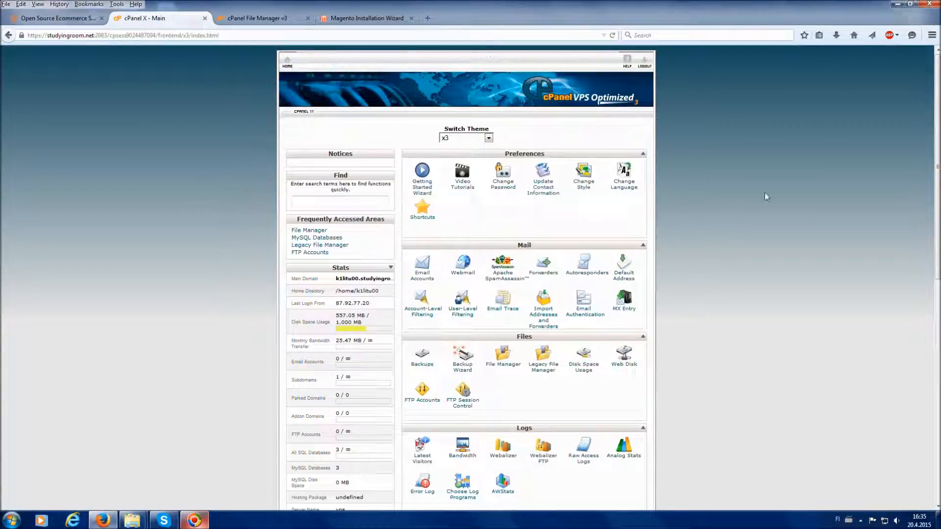
scroll(764, 193, "down", 7)
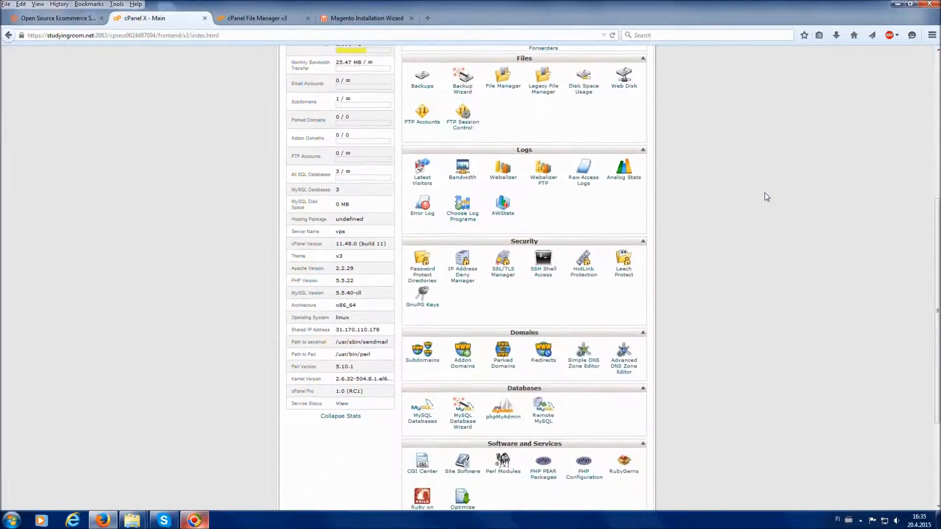
scroll(767, 197, "down", 1)
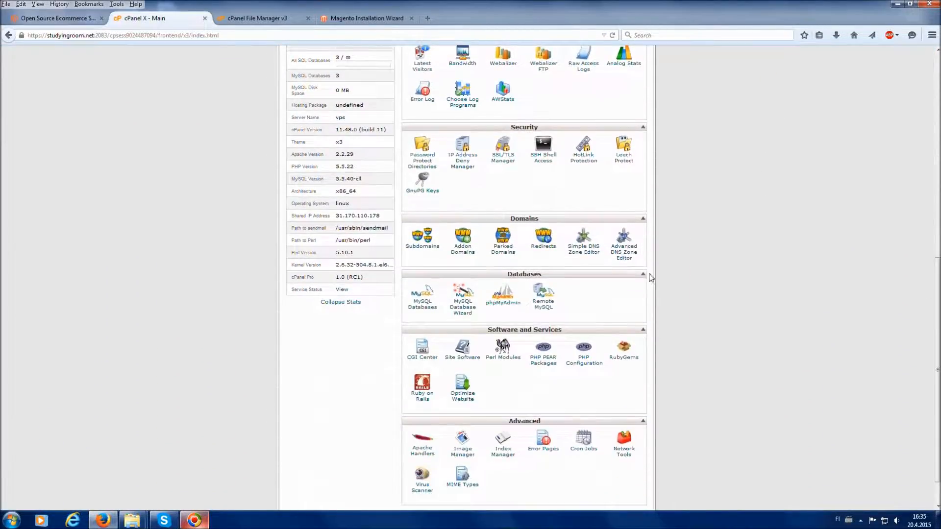
left_click(427, 309)
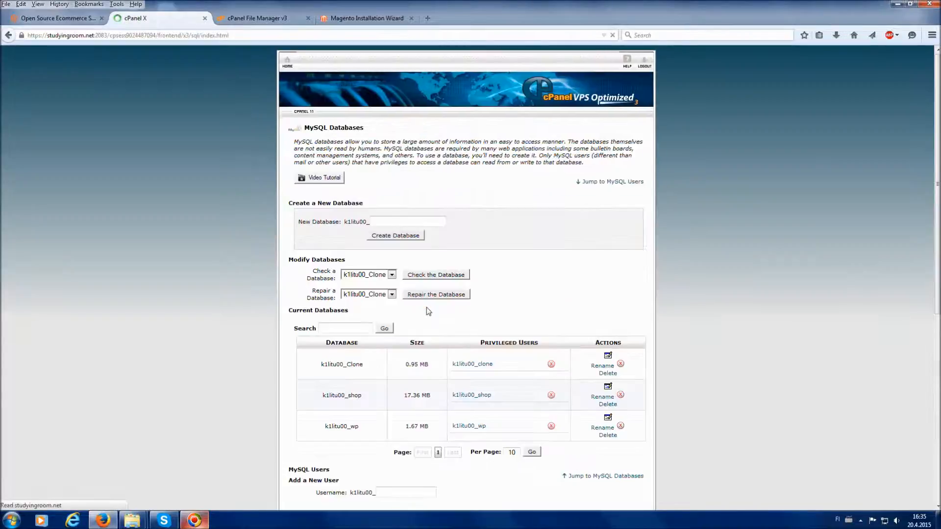
scroll(428, 309, "down", 1)
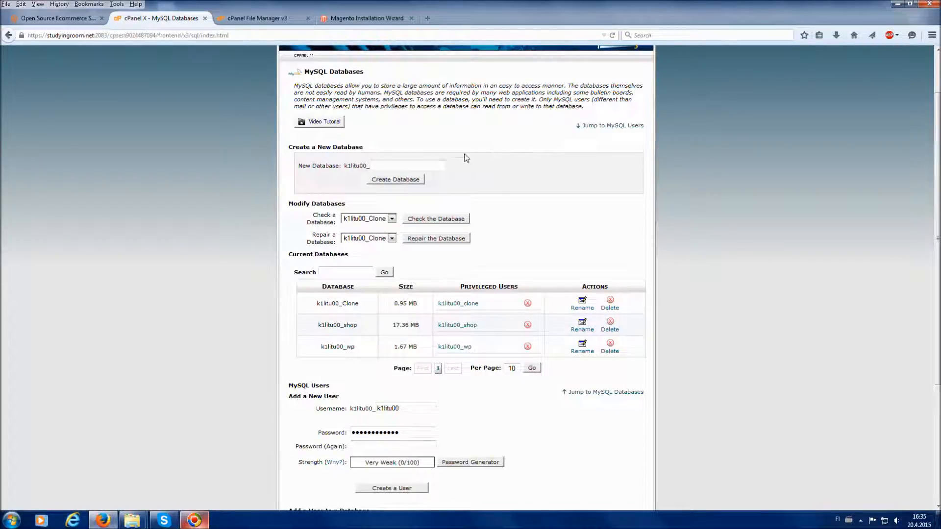
Create a new MySQL database named Tutorial and return to the databases list
left_click(436, 168)
type("T")
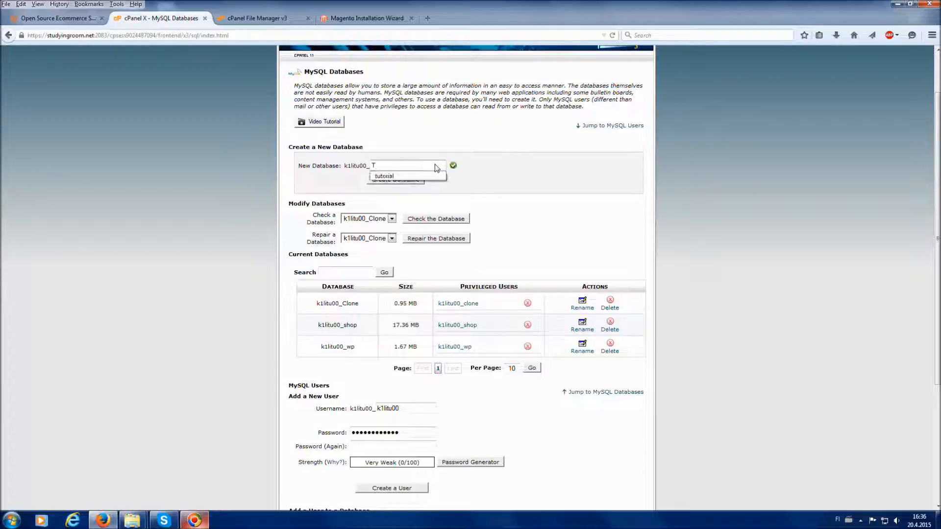
type("utorial")
left_click(518, 166)
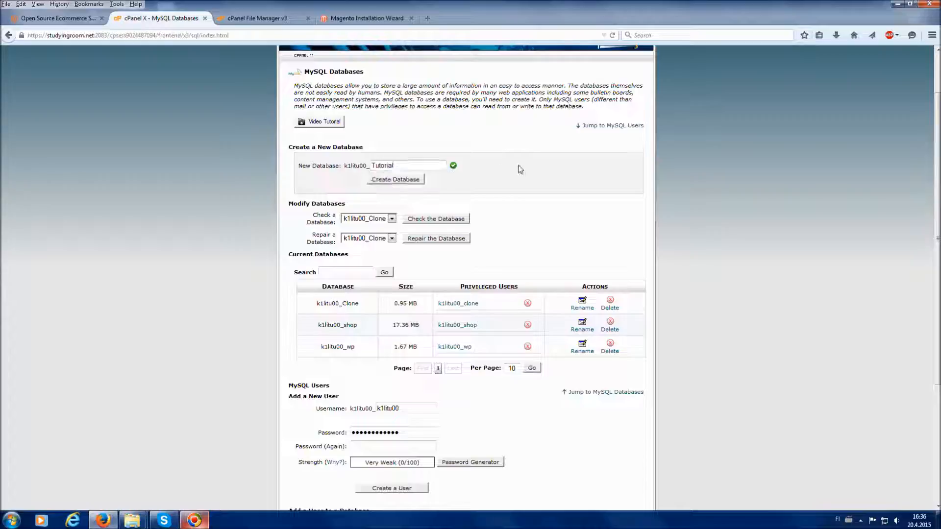
left_click(417, 180)
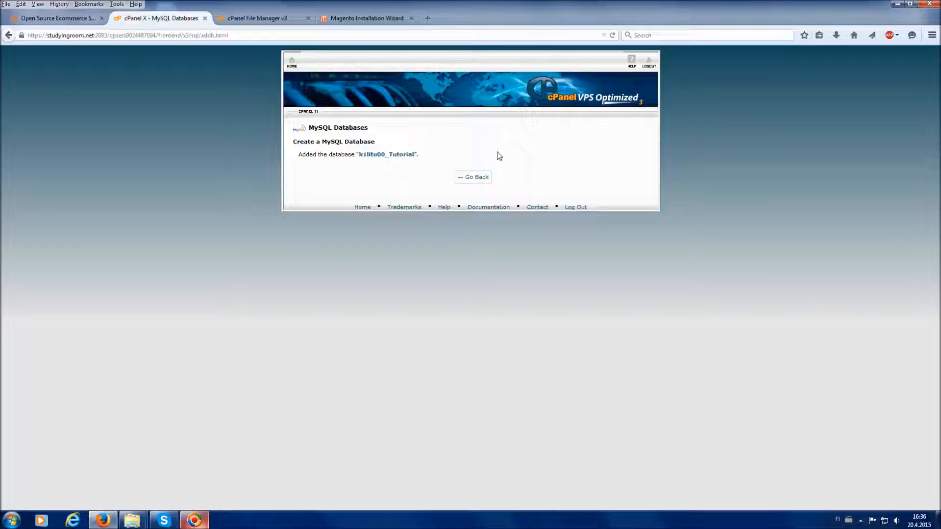
left_click(478, 179)
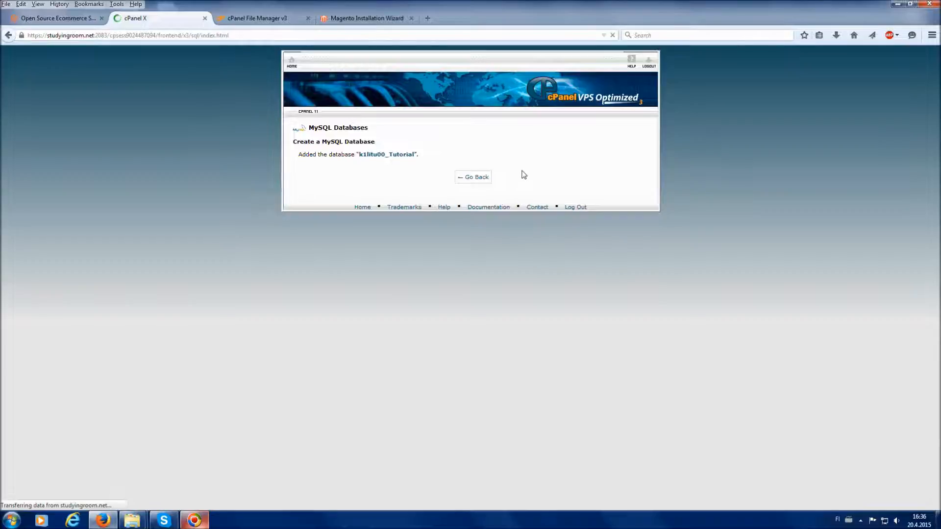
scroll(525, 198, "down", 3)
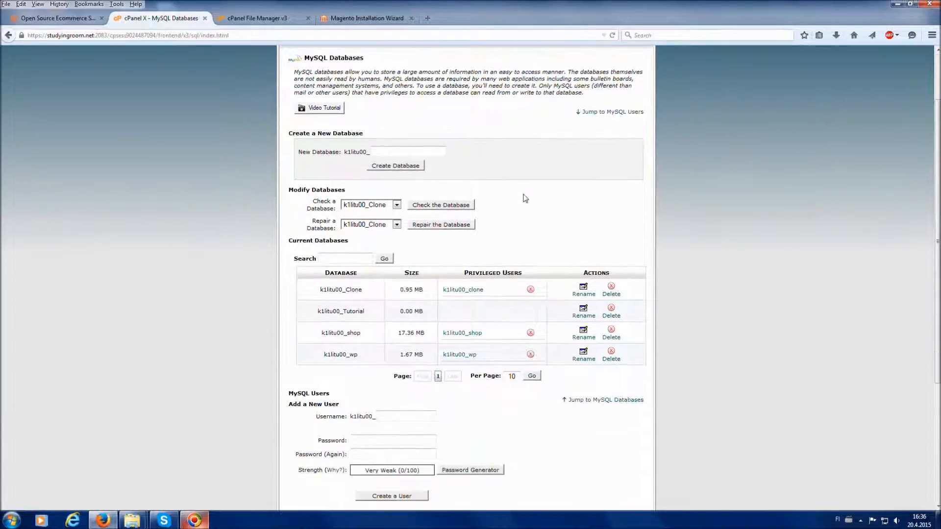
Create MySQL user Mag with a strong password, declining the browser's save-password offer
scroll(525, 199, "down", 2)
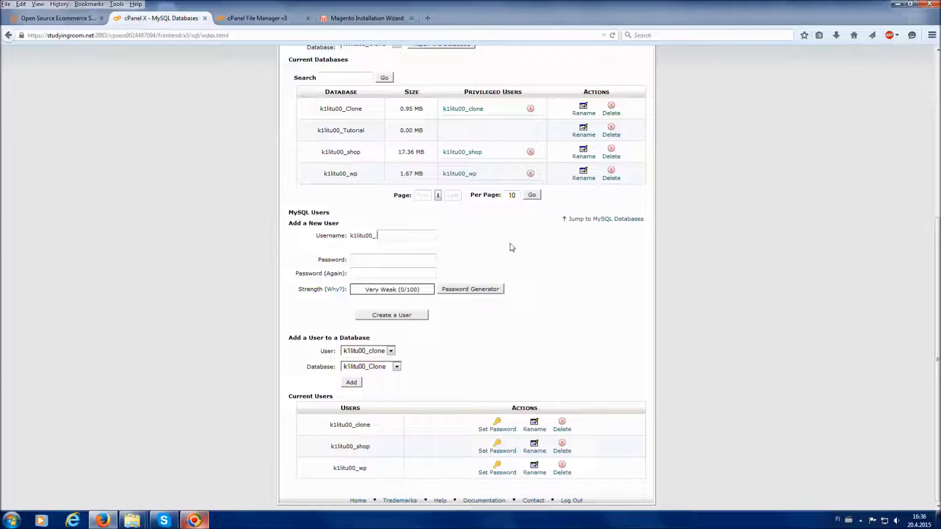
type("Mag")
left_click(397, 263)
type("••••••••••")
key("Tab")
type("••••")
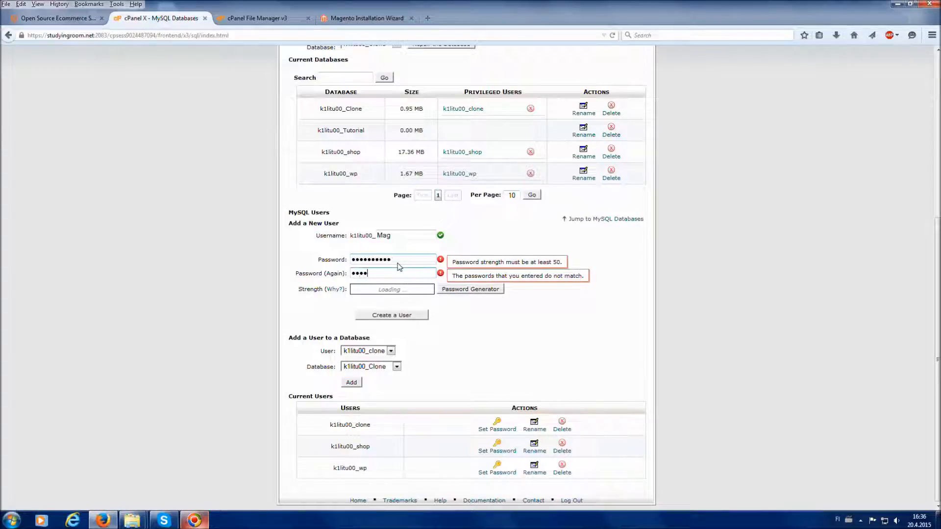
type("••••••")
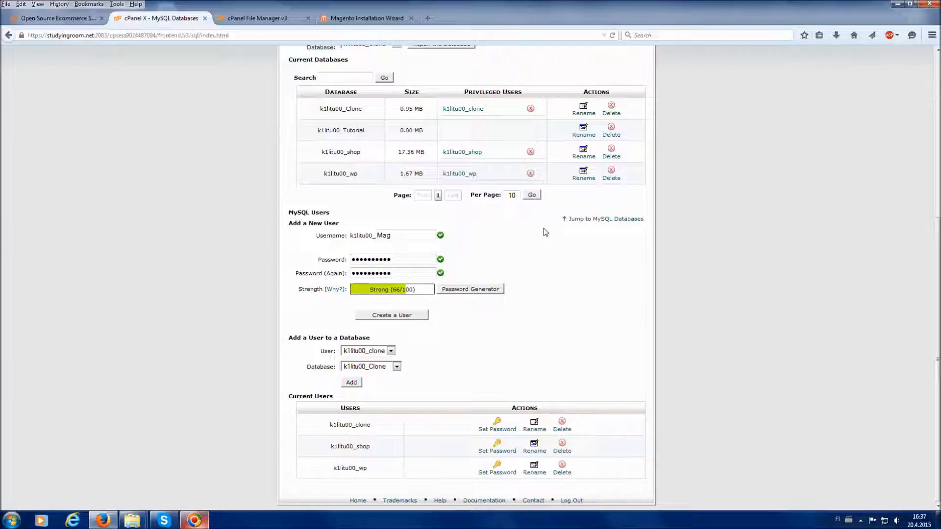
left_click(396, 316)
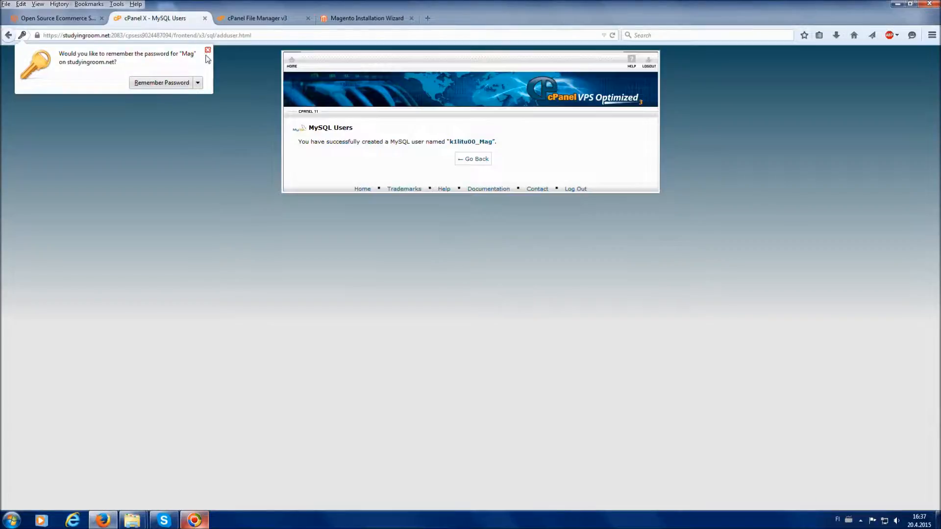
left_click(208, 50)
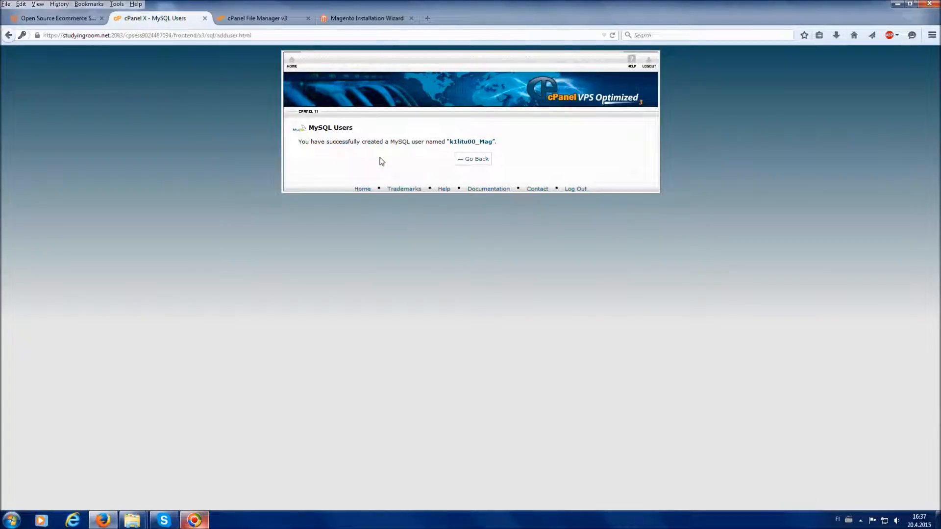
left_click(482, 163)
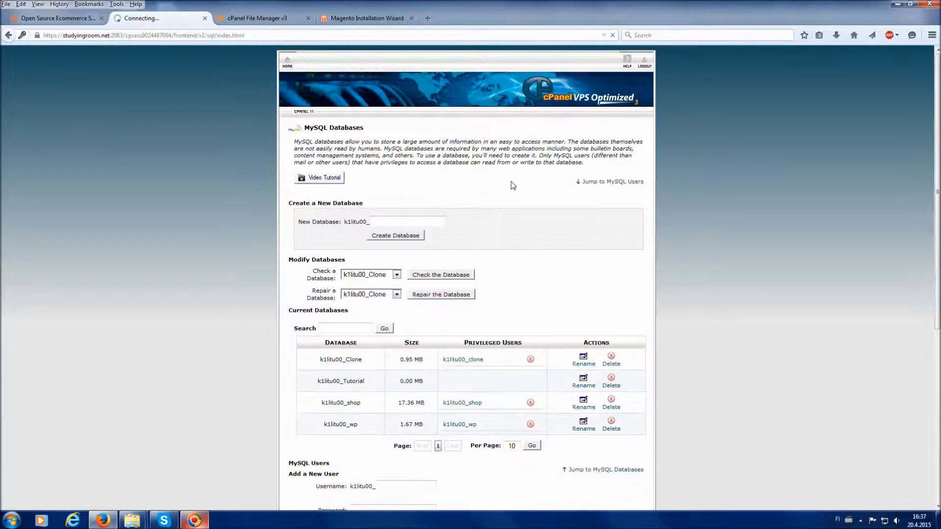
Add user Mag to the Tutorial database
scroll(513, 185, "down", 5)
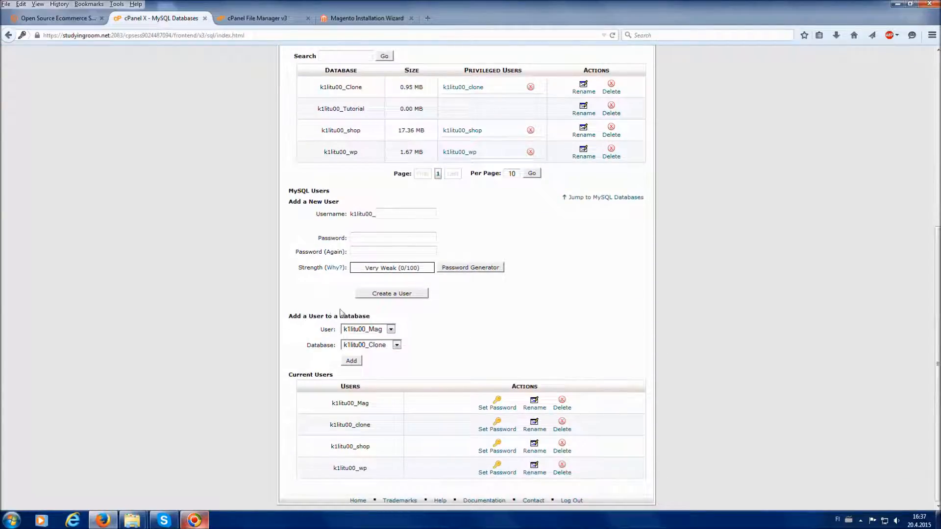
left_click(373, 333)
left_click(445, 336)
left_click(396, 346)
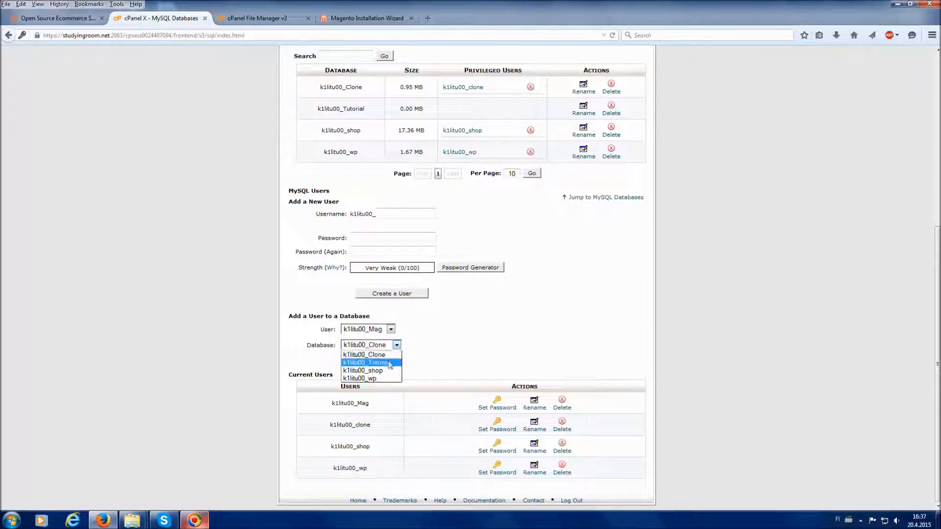
left_click(389, 363)
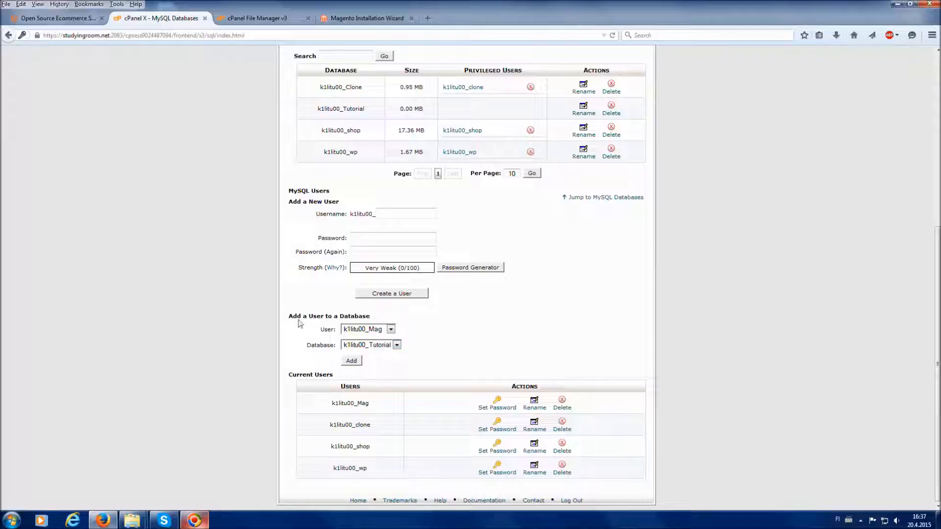
left_click(350, 362)
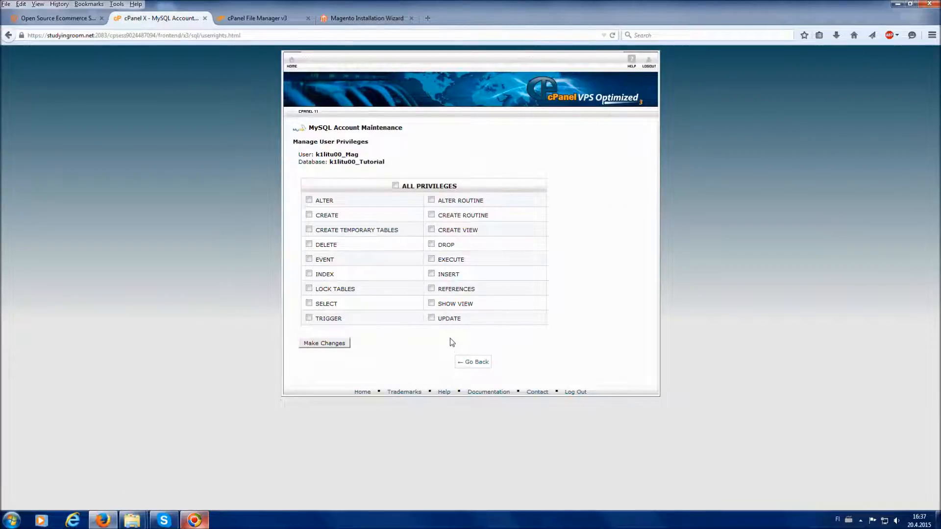
Grant Mag ALL PRIVILEGES on Tutorial, save, and return to the Magento wizard
left_click(395, 186)
left_click(326, 345)
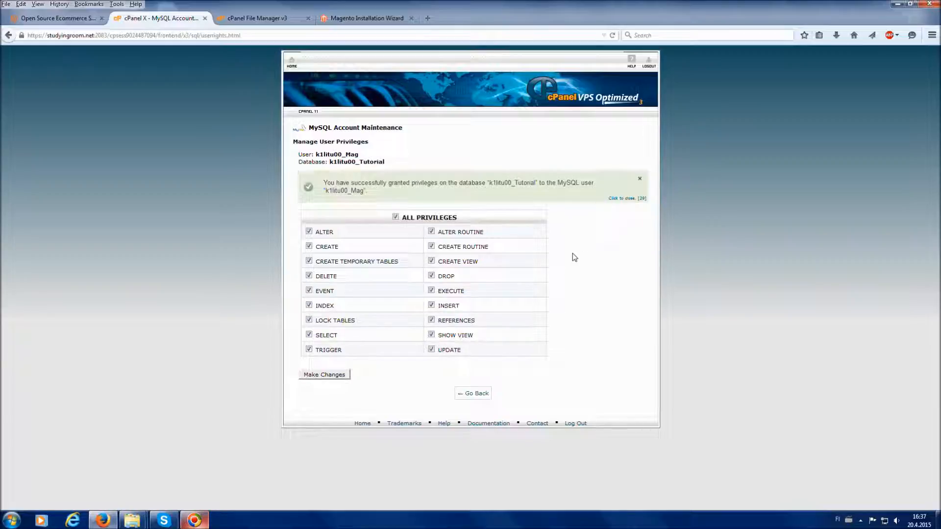
left_click(480, 398)
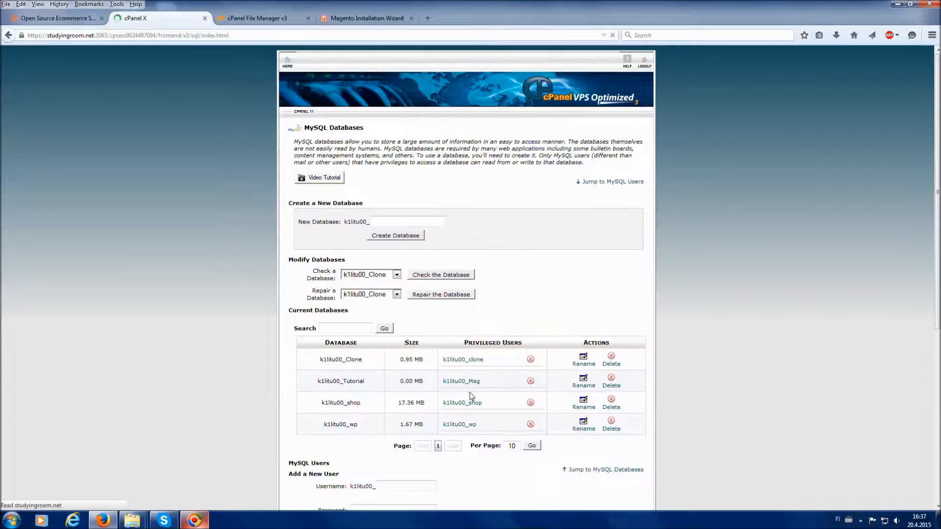
scroll(471, 399, "down", 3)
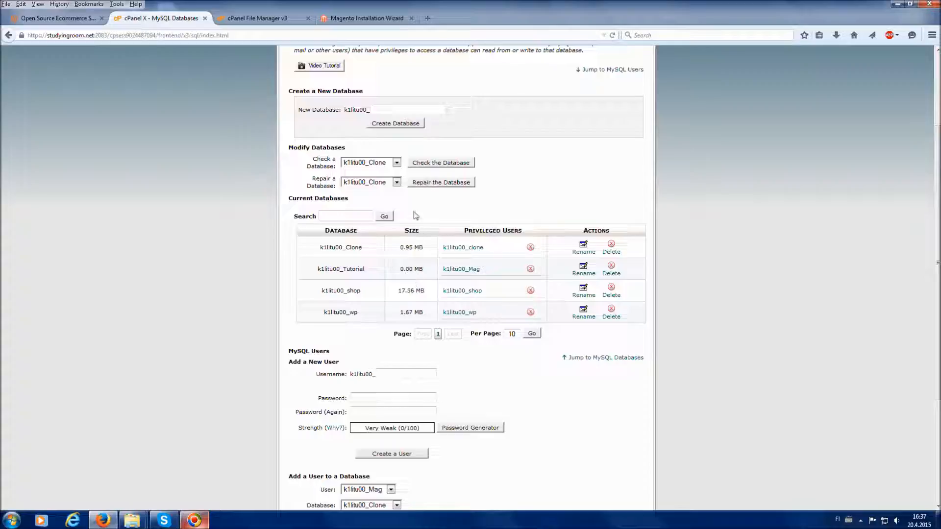
left_click(385, 23)
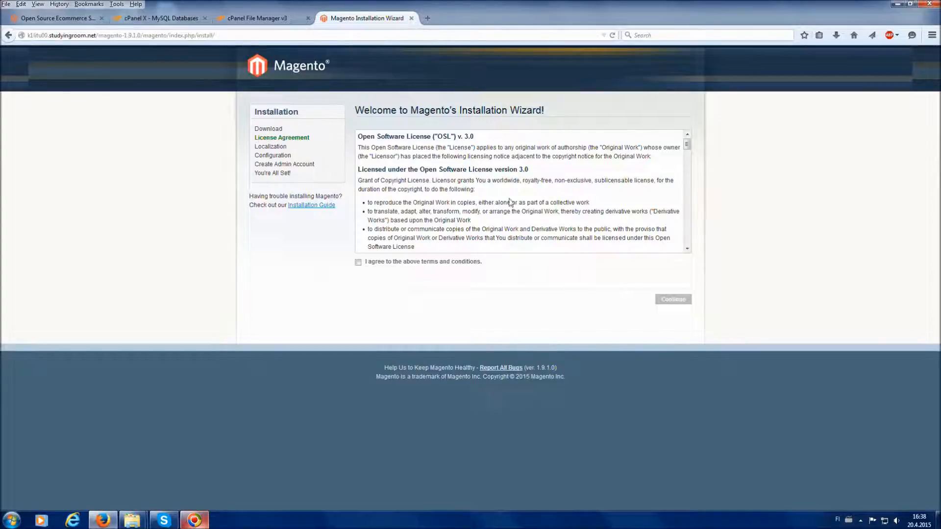
Accept the Magento license terms and continue to the Localization step
scroll(528, 173, "down", 1)
scroll(528, 173, "down", 3)
scroll(522, 183, "up", 5)
left_click(358, 263)
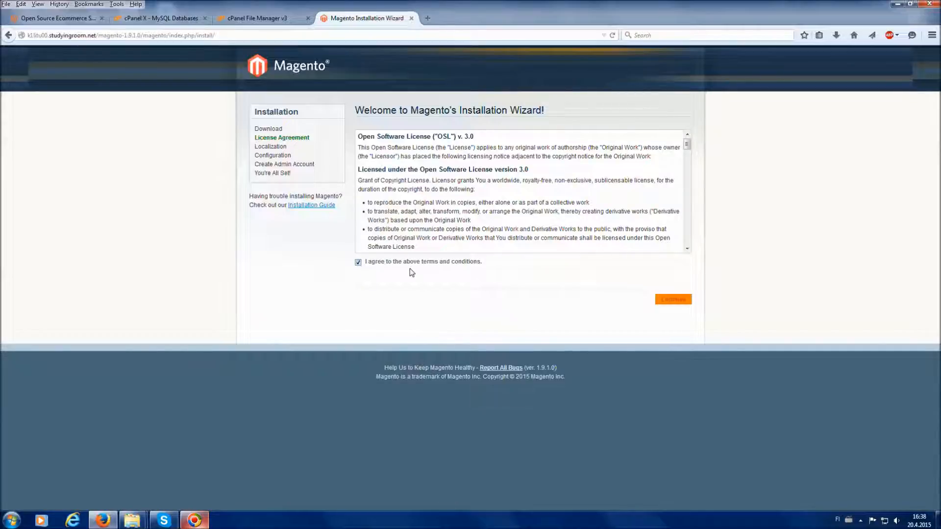
left_click(677, 304)
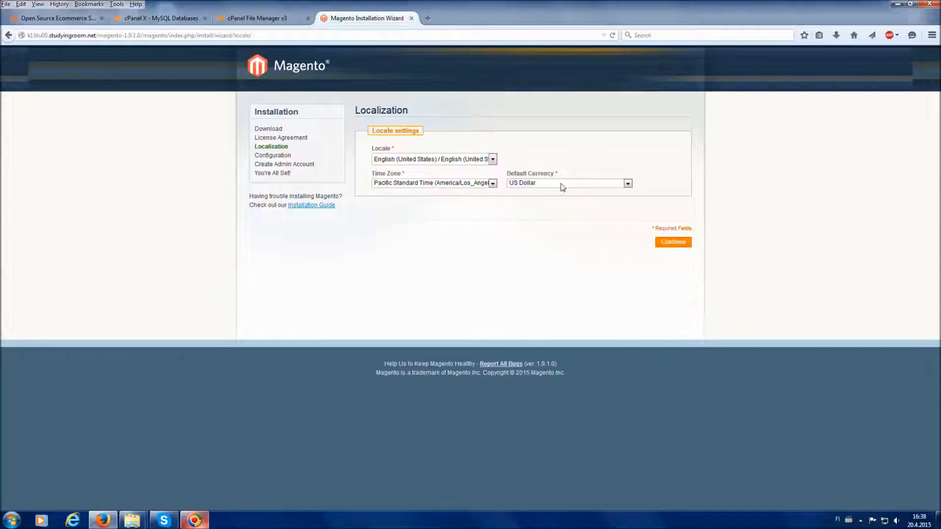
Set default currency to Euro, keep Pacific Standard Time, and continue to Configuration
left_click(590, 188)
key("e")
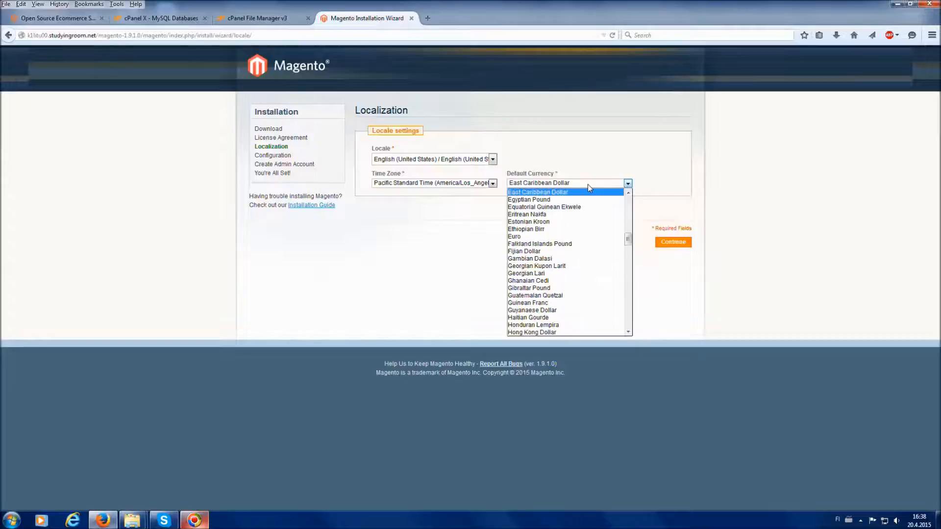
left_click(552, 237)
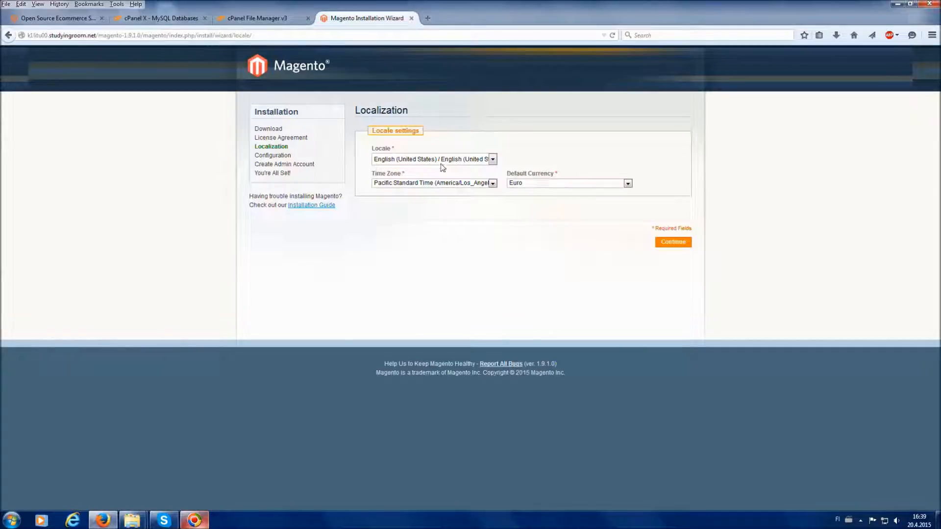
left_click(491, 184)
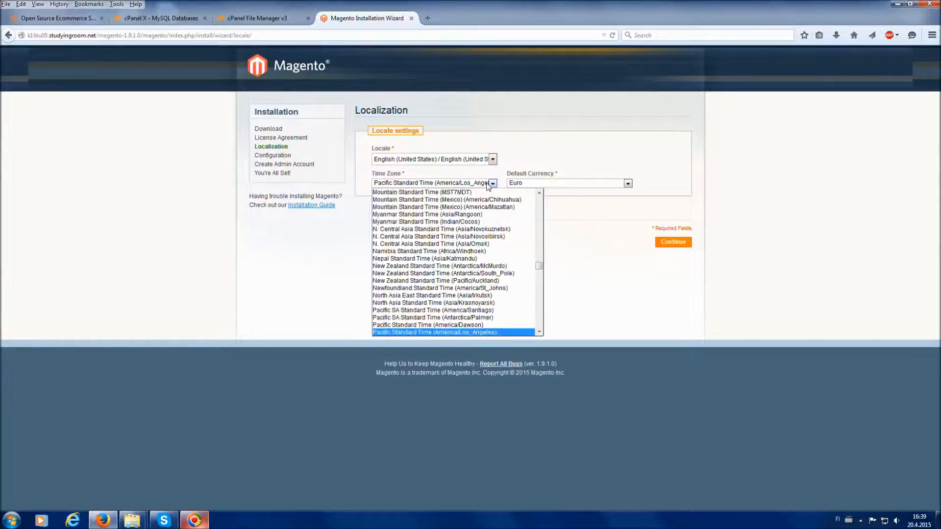
left_click(586, 235)
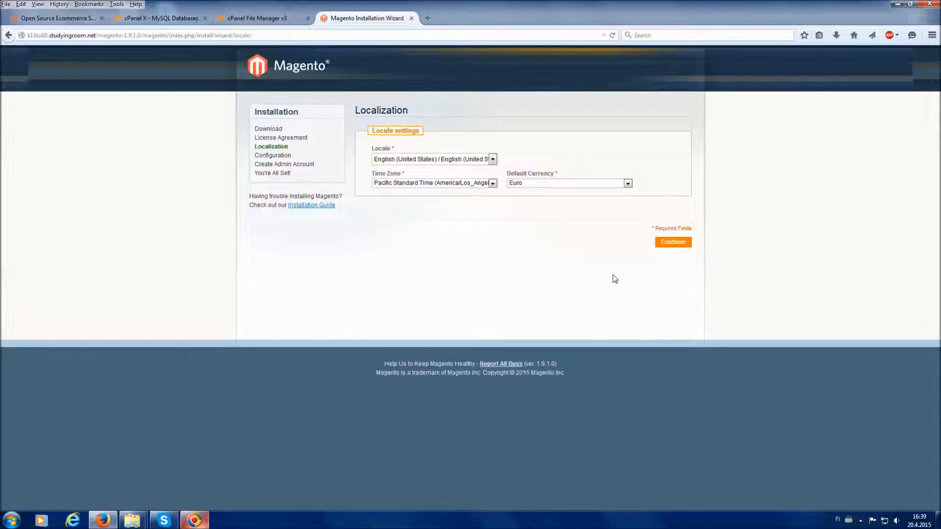
left_click(675, 248)
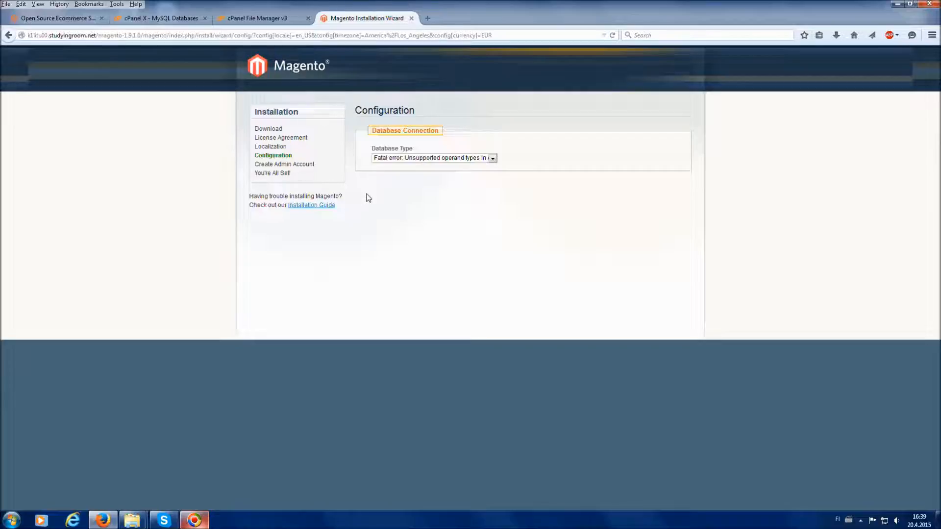
left_click(422, 159)
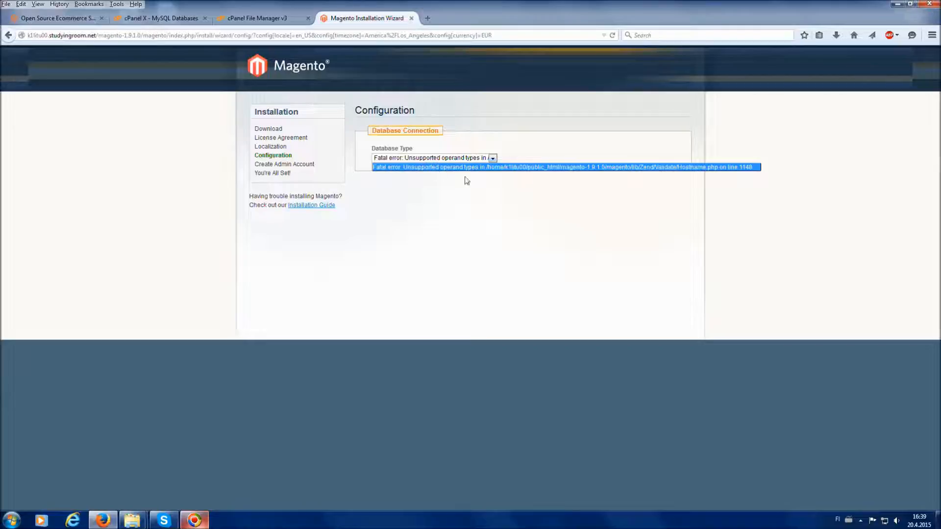
left_click(510, 205)
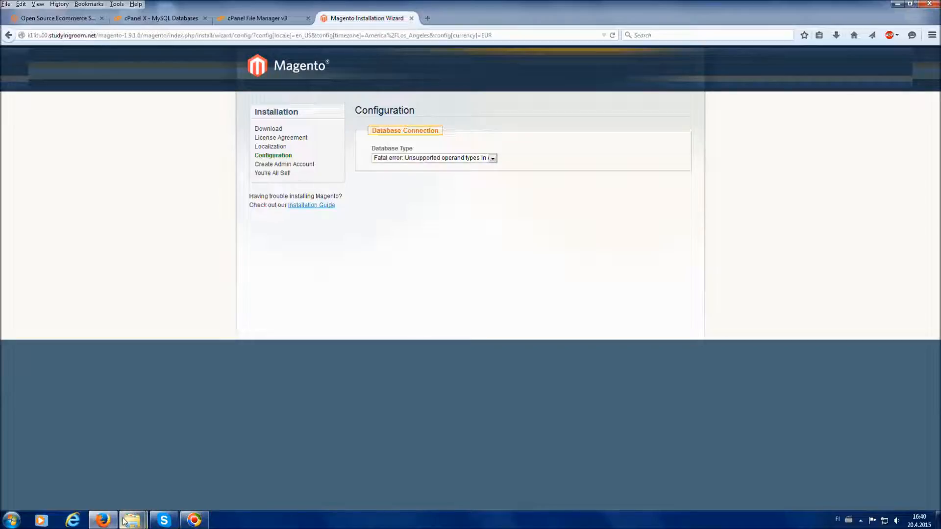
mouse_move(125, 521)
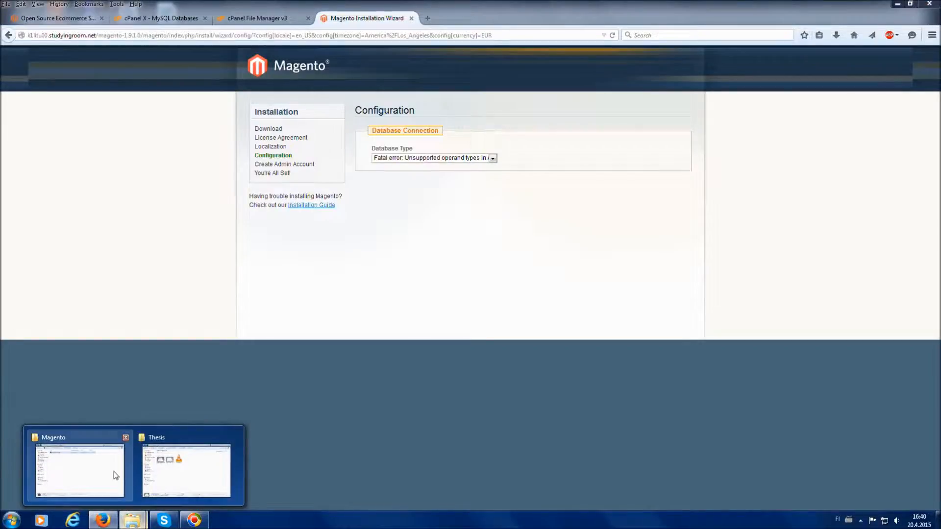
Open WinRAR's extraction options for magento-1.9.1.0.zip in the Magento folder
left_click(102, 460)
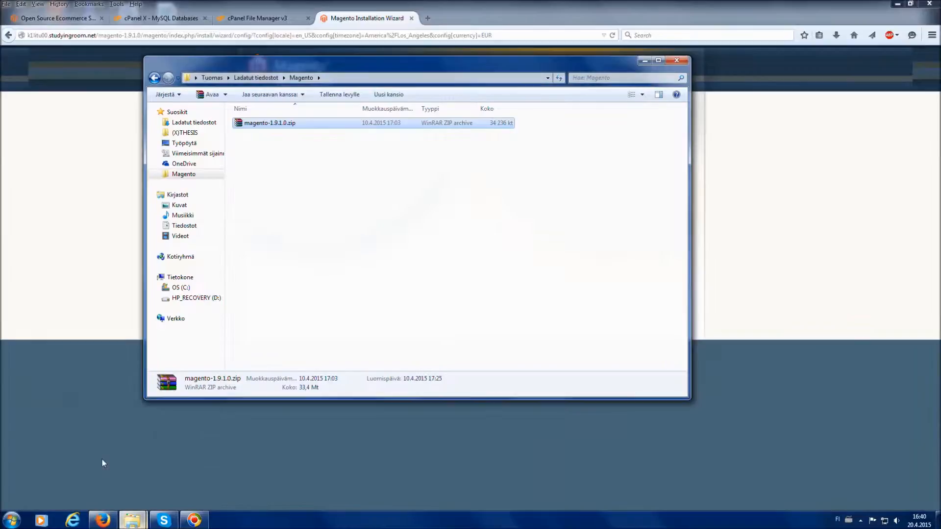
left_click(308, 252)
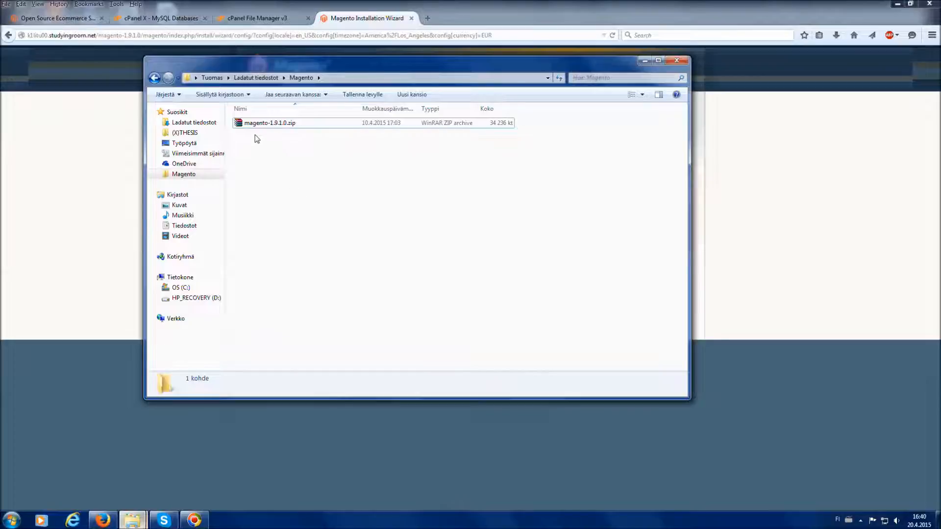
right_click(281, 126)
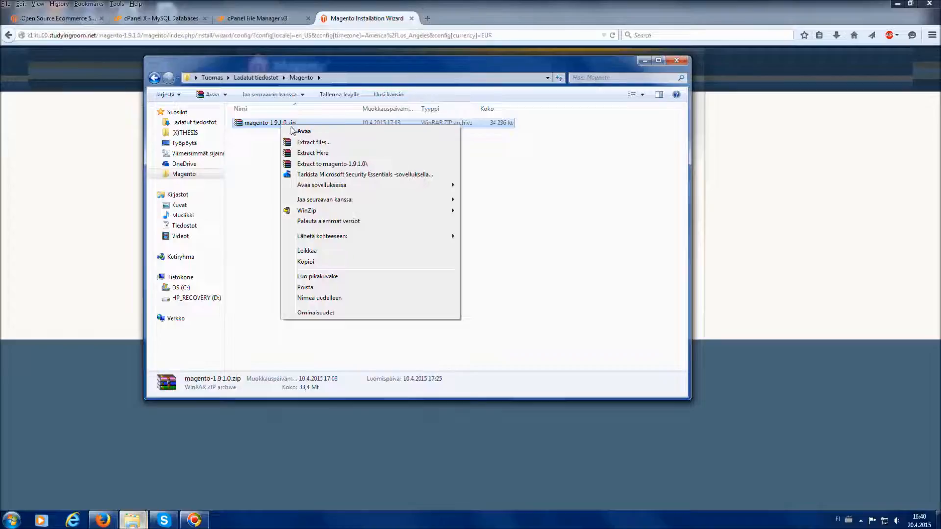
left_click(314, 142)
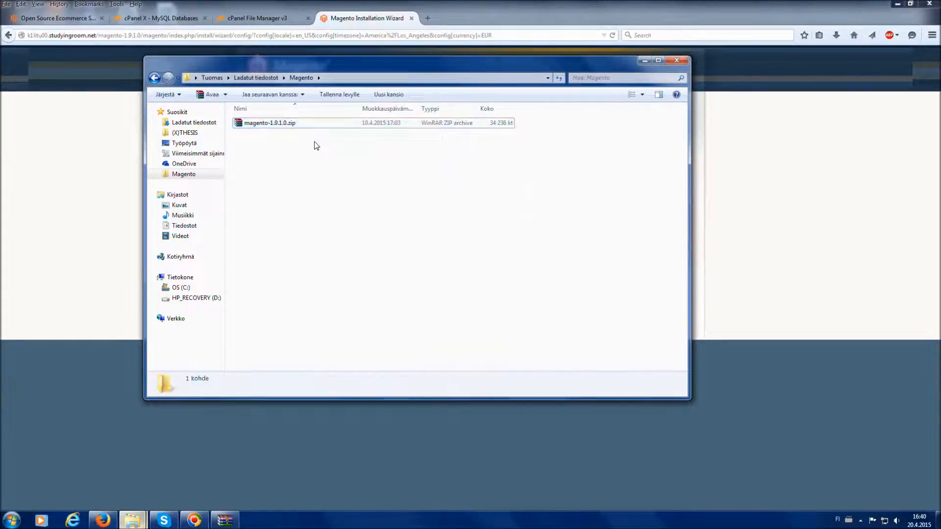
right_click(313, 142)
left_click(327, 332)
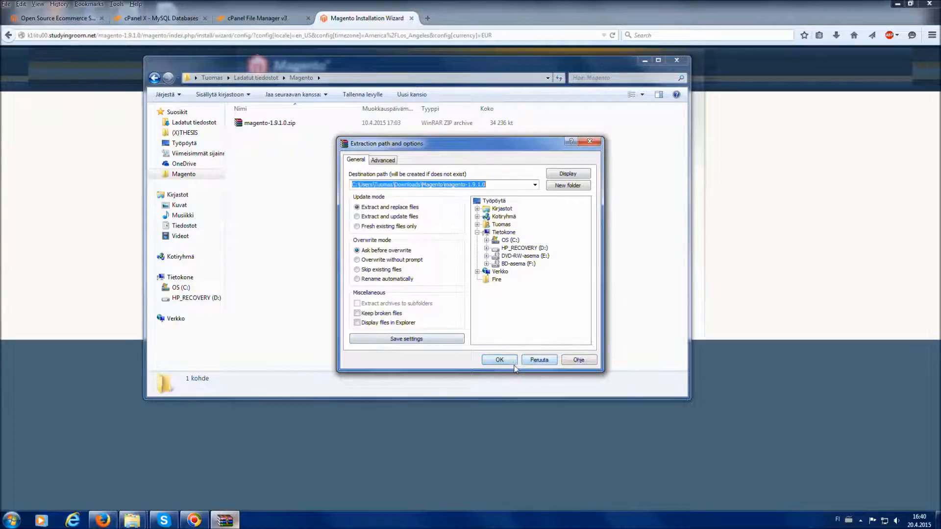
Extract magento-1.9.1.0.zip into the magento-1.9.1.0 folder and return to the browser
left_click(507, 363)
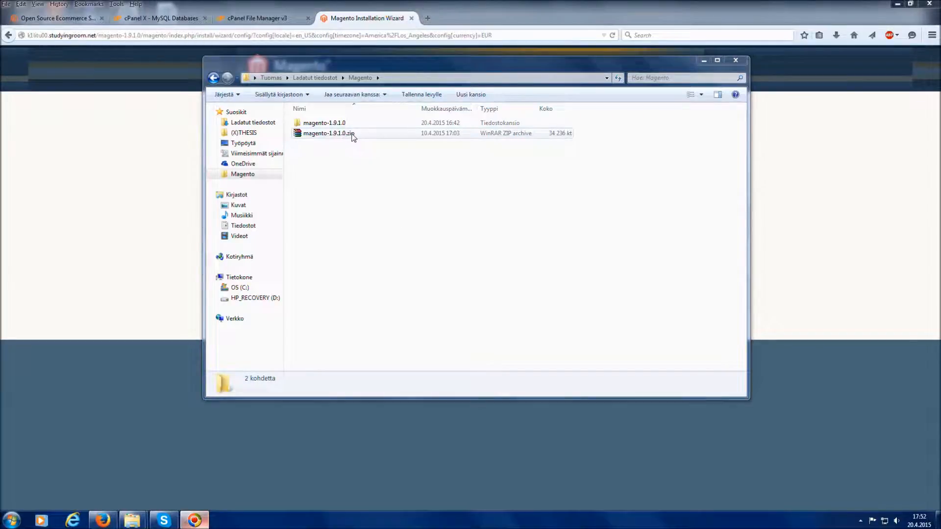
left_click(813, 161)
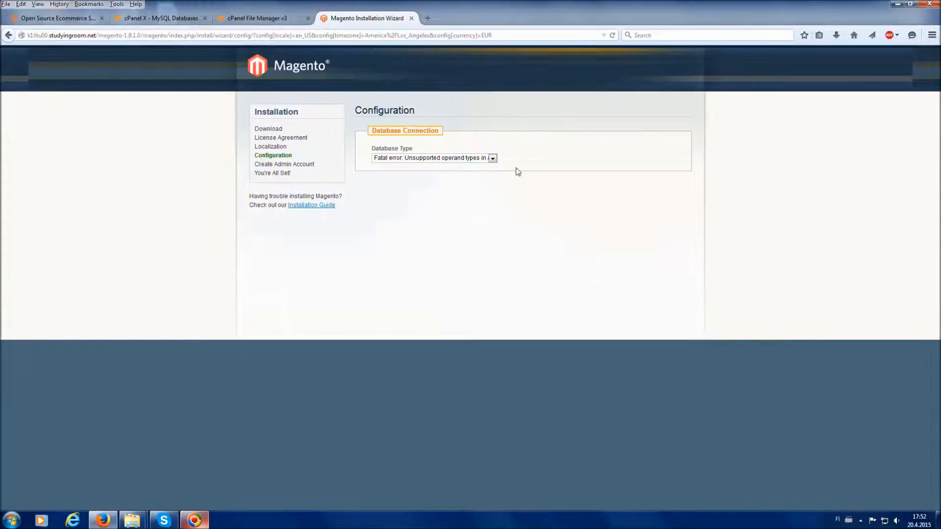
left_click(418, 159)
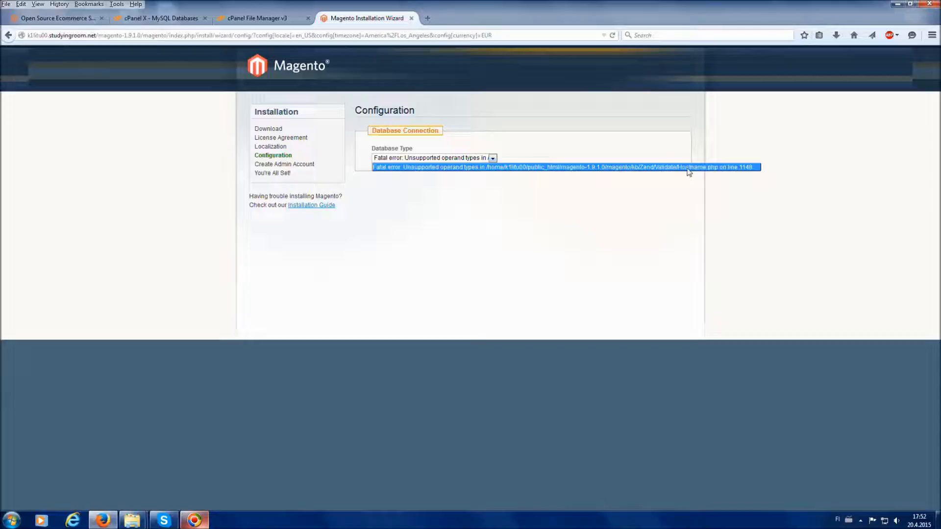
left_click(641, 203)
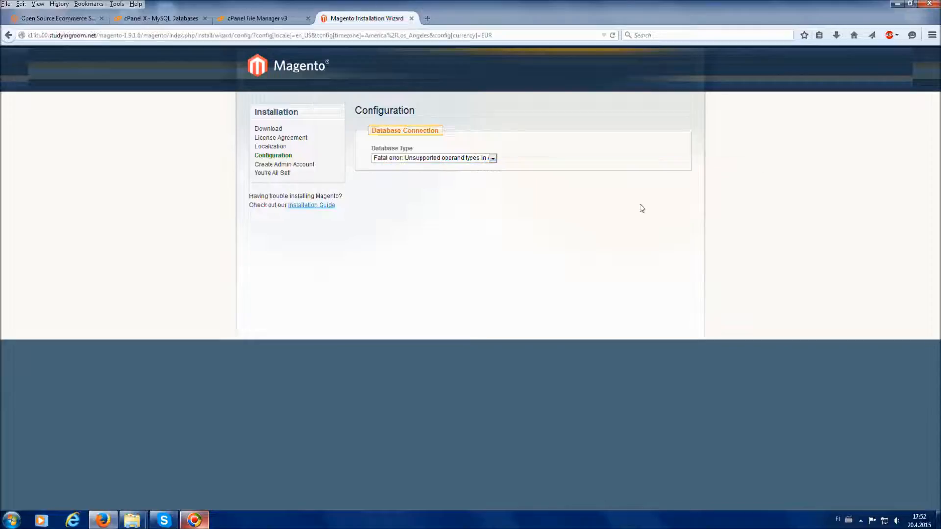
mouse_move(144, 512)
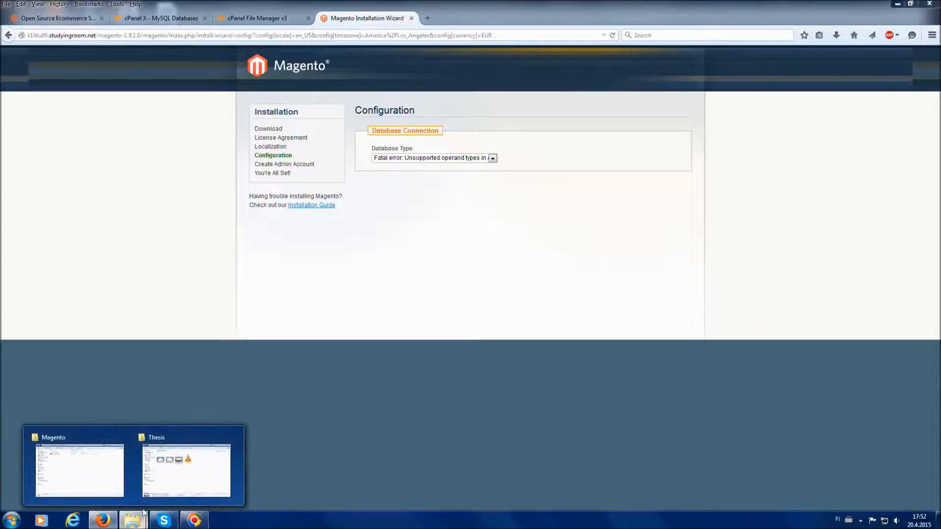
Browse the extracted Magento files to lib/Zend/Validate/Hostname, then bring the browser back
left_click(449, 325)
left_click(133, 520)
left_click(100, 469)
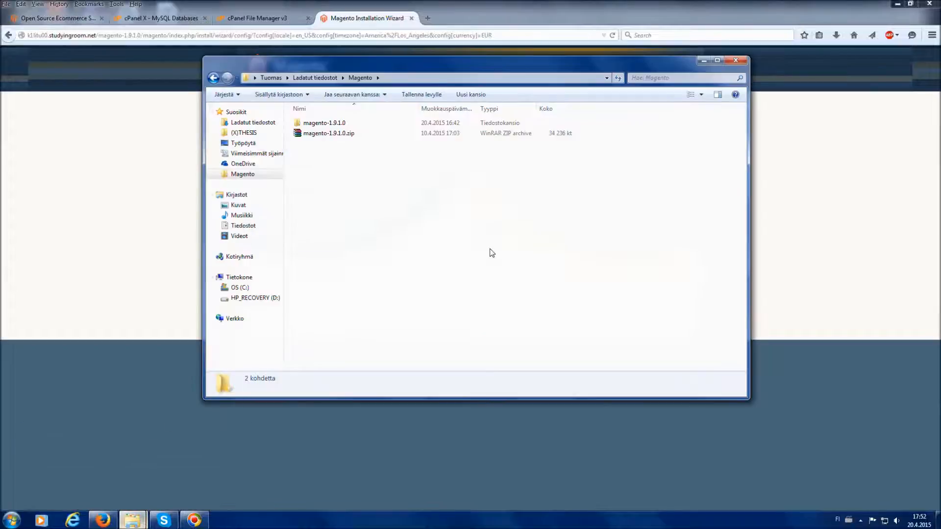
double_click(348, 125)
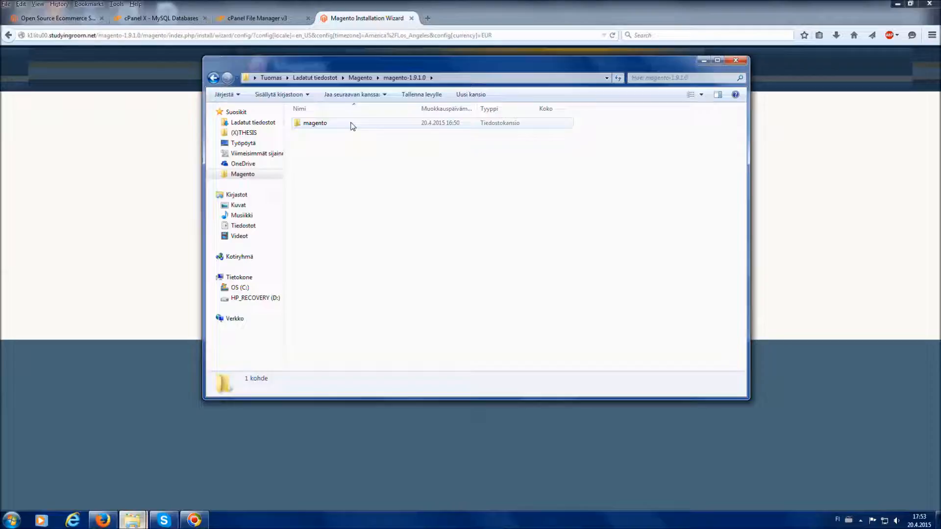
double_click(351, 126)
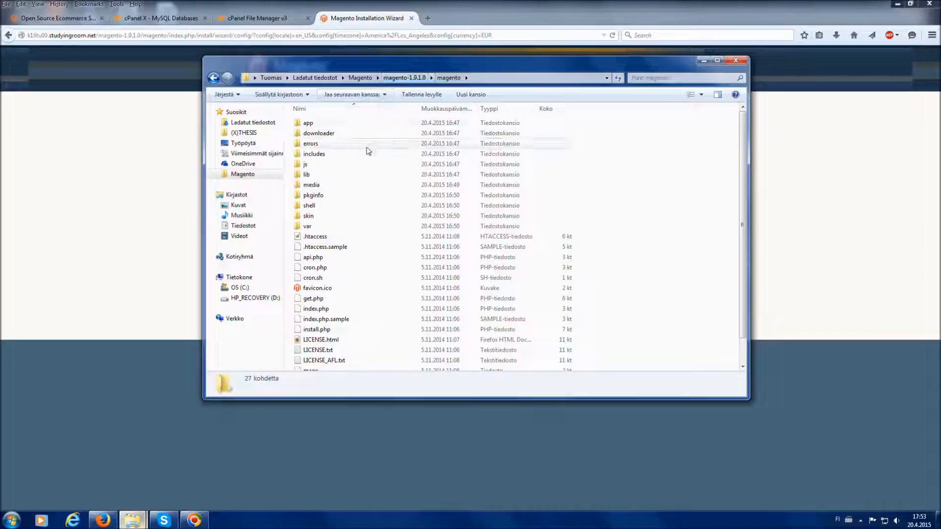
double_click(331, 176)
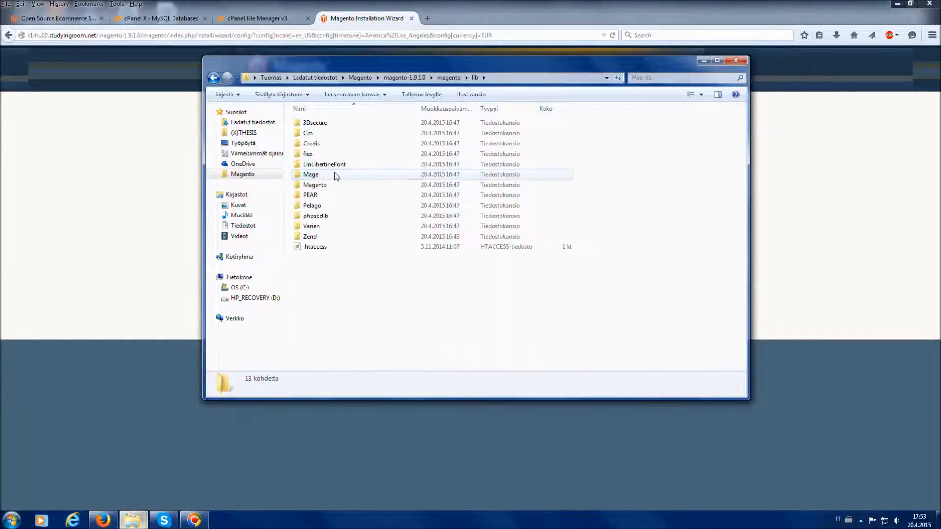
double_click(299, 238)
left_click_drag(743, 140, 728, 243)
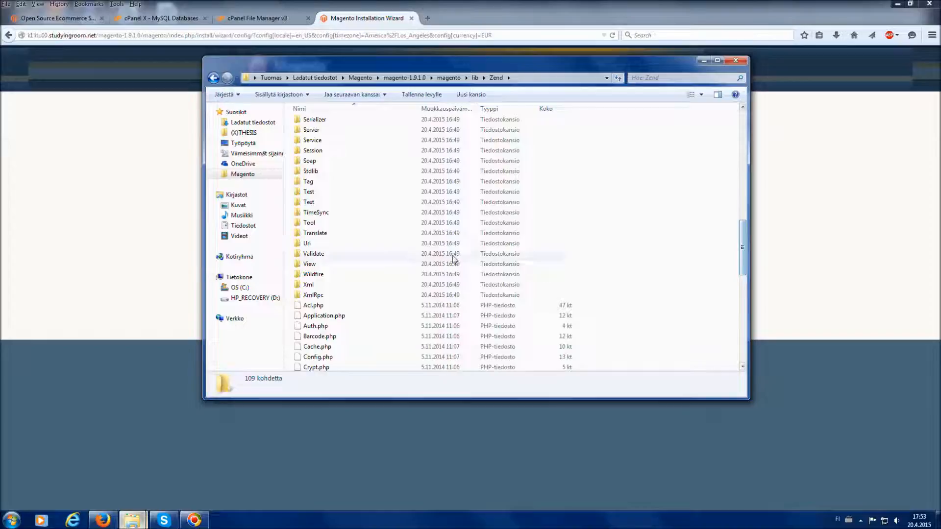
double_click(295, 254)
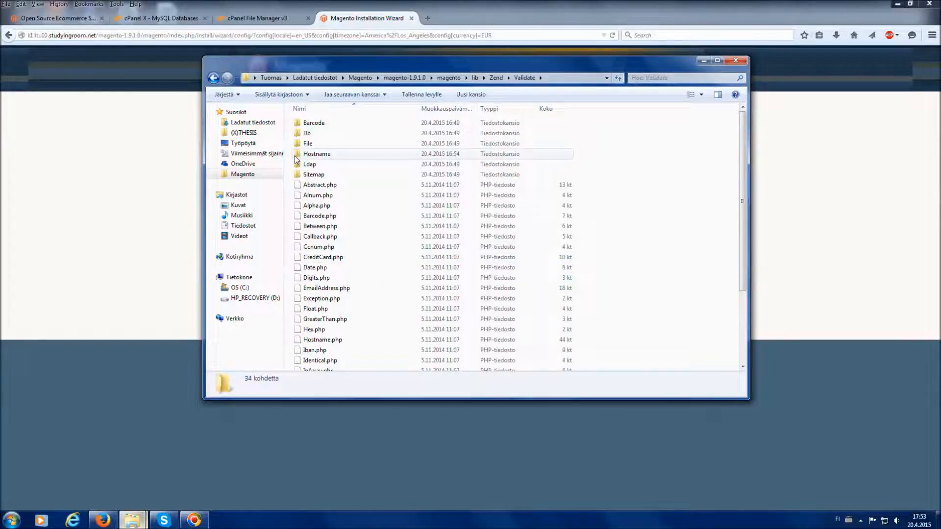
left_click(295, 155)
double_click(296, 155)
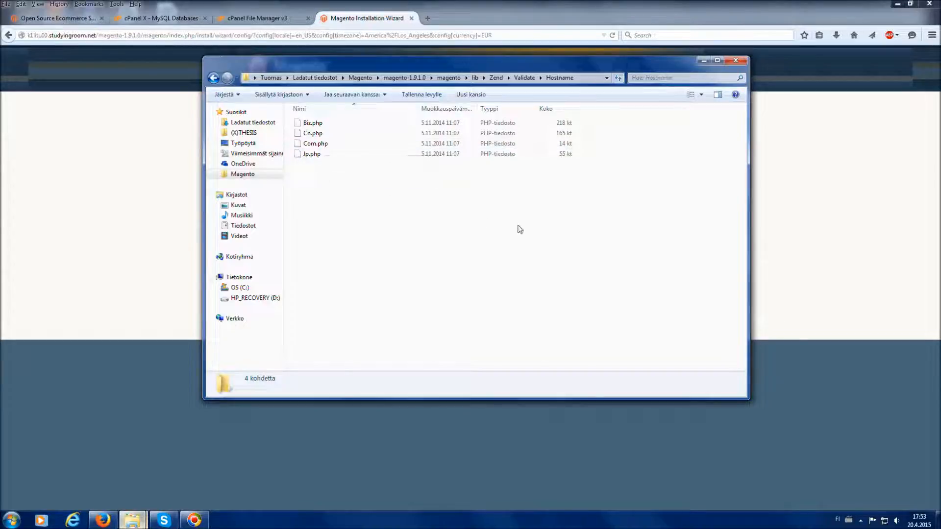
left_click(817, 211)
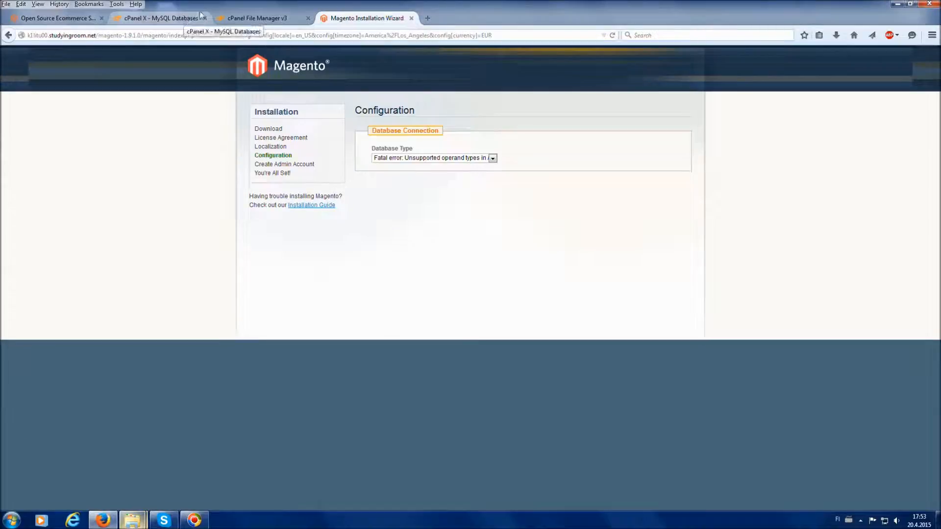
In File Manager, go to the server's lib/Zend/Validate/Hostname folder and open Upload
left_click(250, 19)
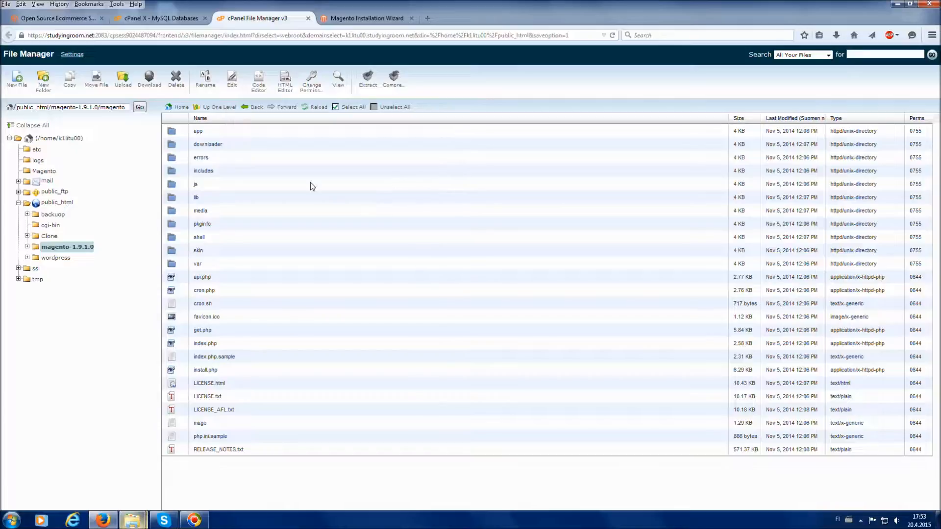
double_click(219, 198)
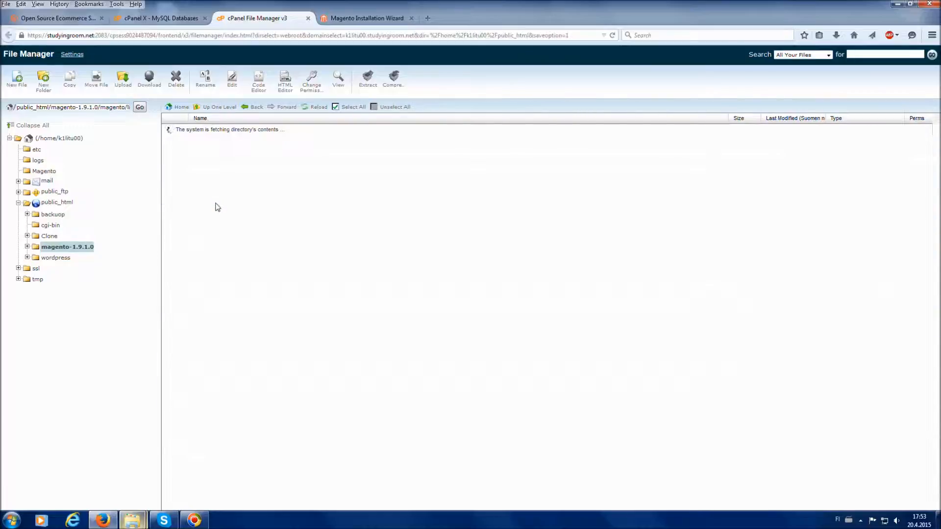
double_click(211, 278)
scroll(357, 294, "down", 3)
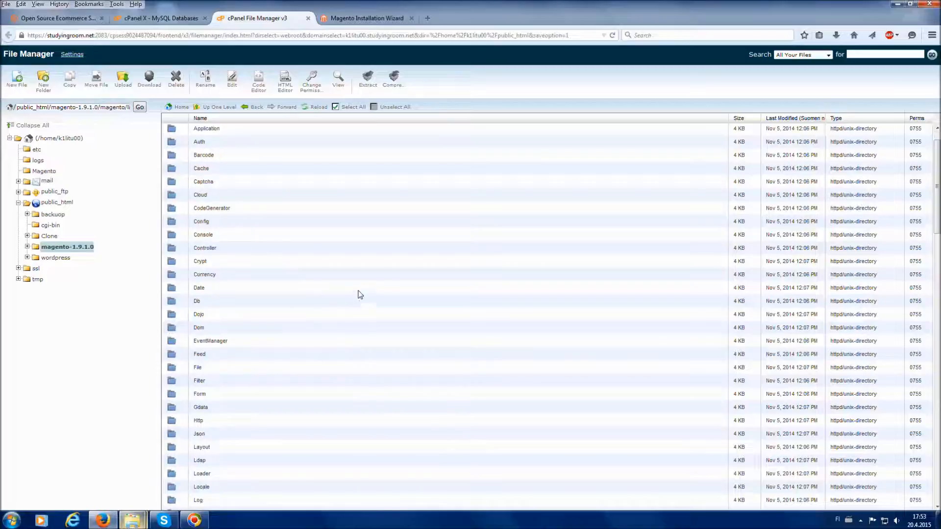
scroll(386, 289, "down", 10)
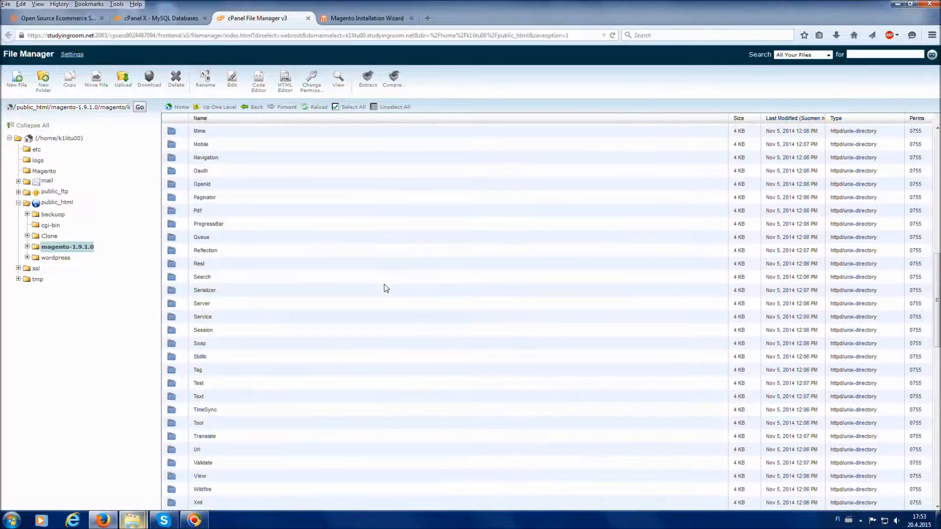
scroll(387, 288, "down", 3)
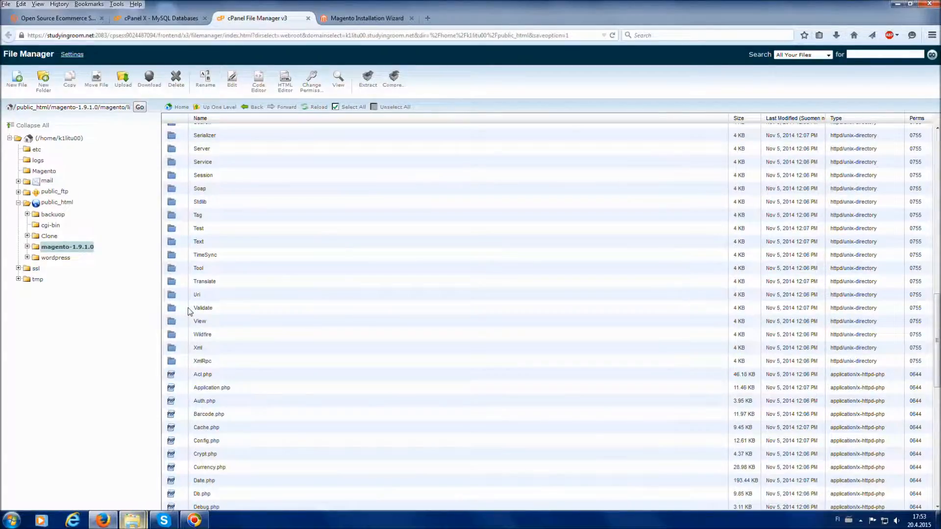
double_click(182, 309)
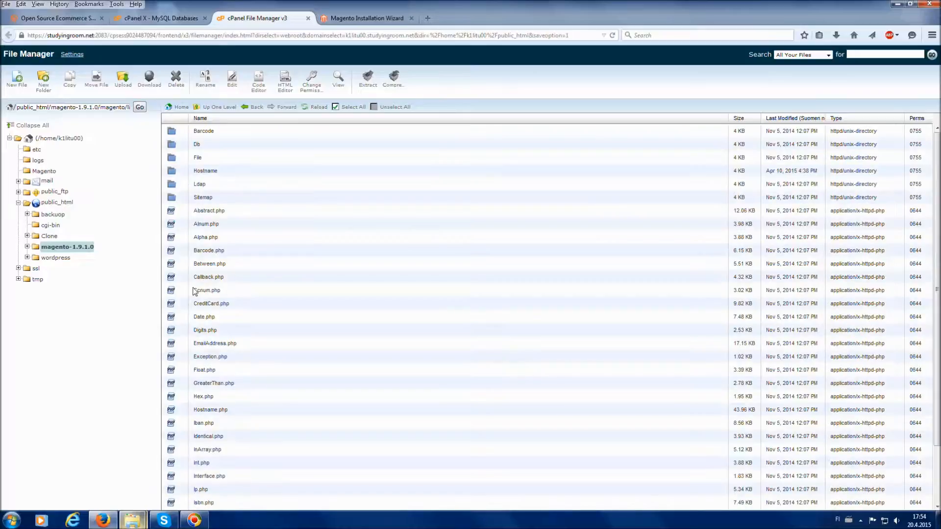
double_click(236, 172)
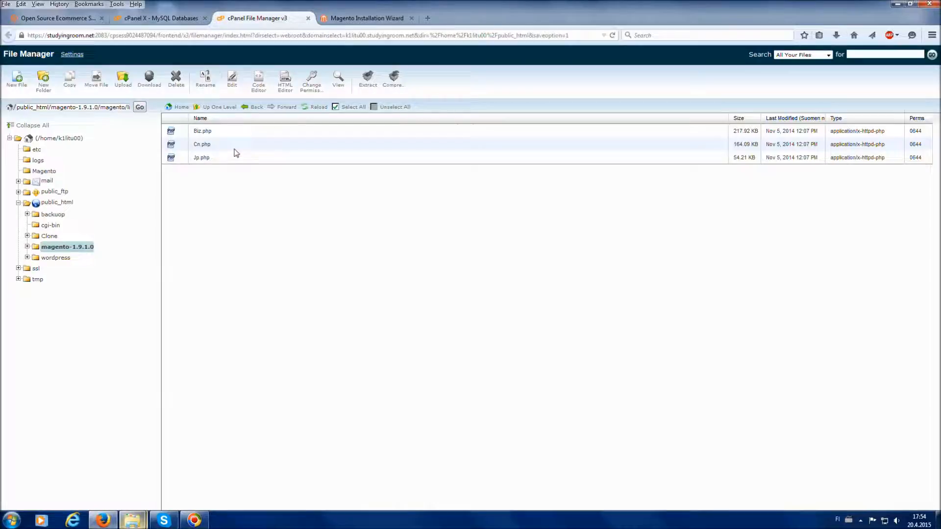
left_click(120, 83)
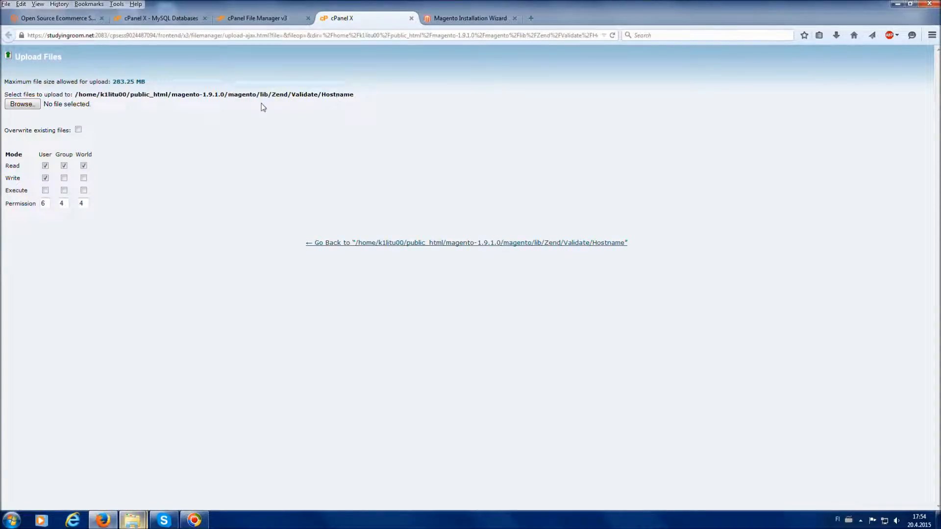
Browse locally to magento-1.9.1.0/magento/lib/Zend/Validate/Hostname to find the upload file
left_click(32, 110)
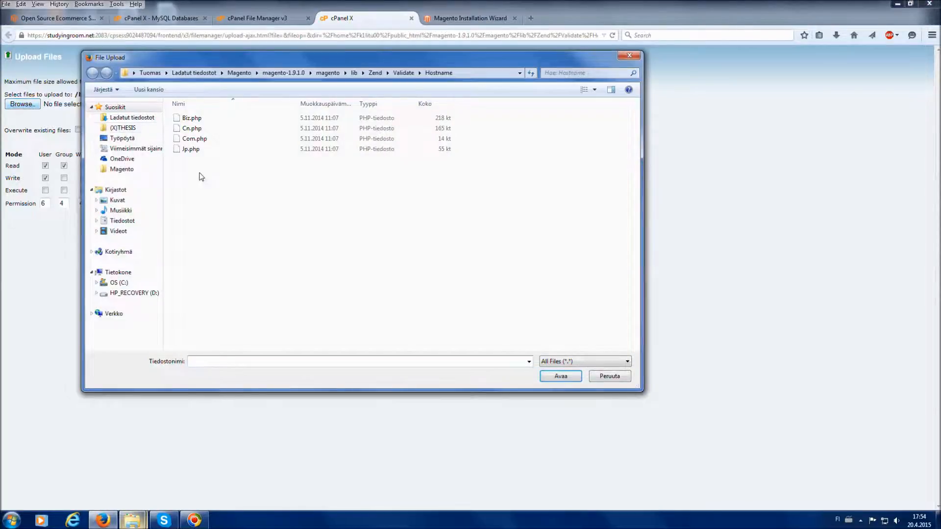
left_click(240, 73)
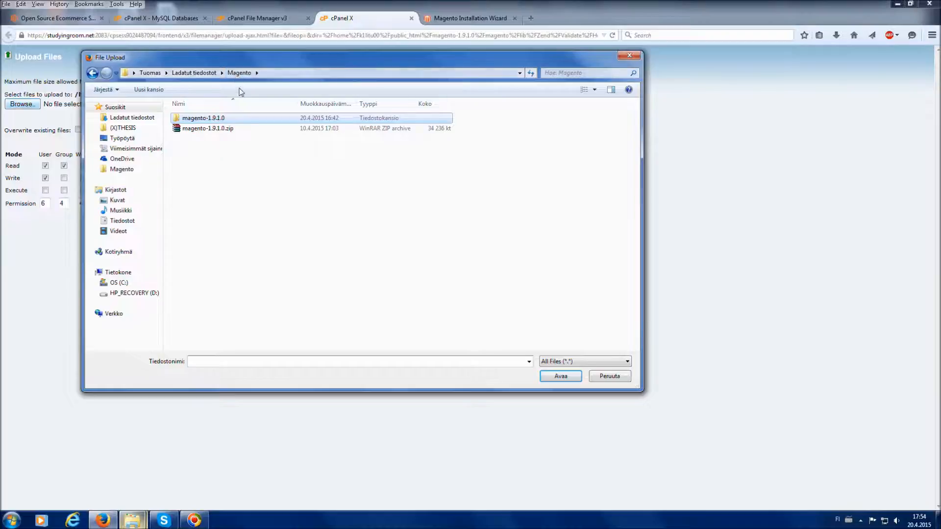
double_click(228, 119)
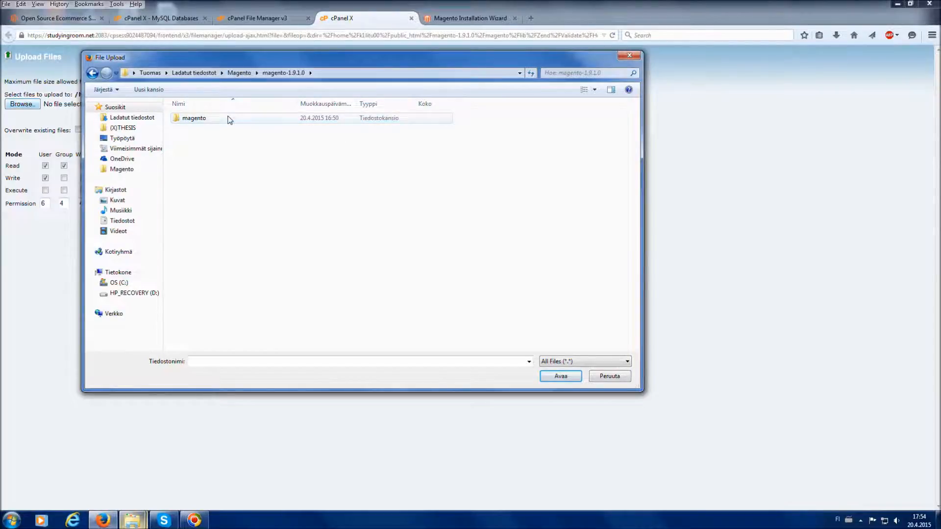
double_click(229, 120)
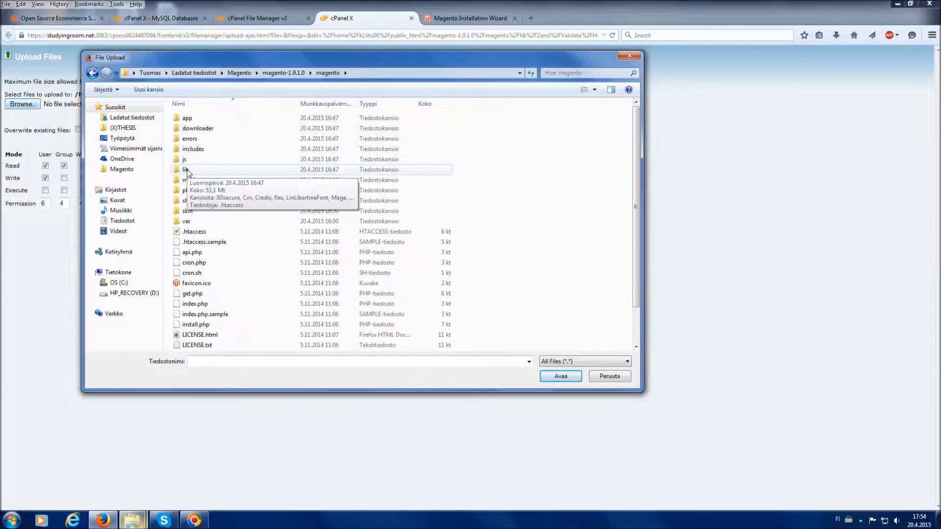
double_click(187, 171)
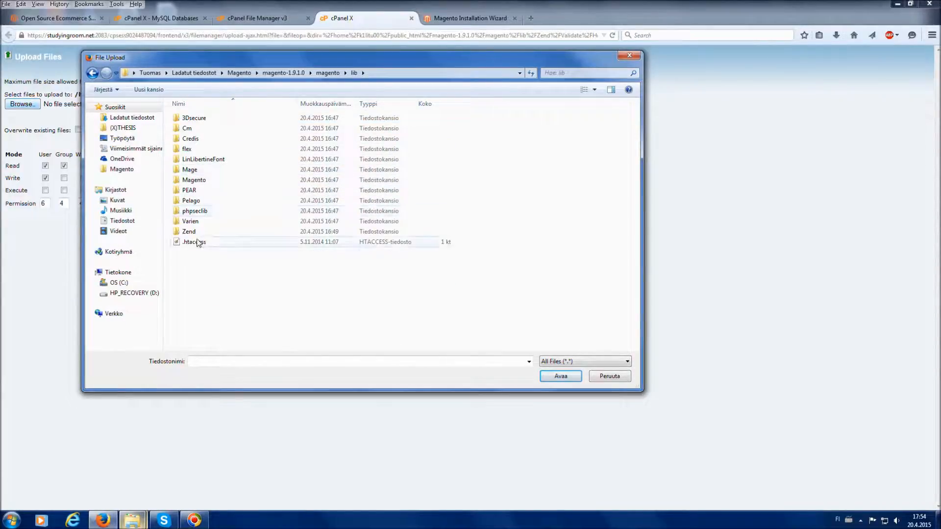
double_click(211, 231)
scroll(232, 224, "down", 15)
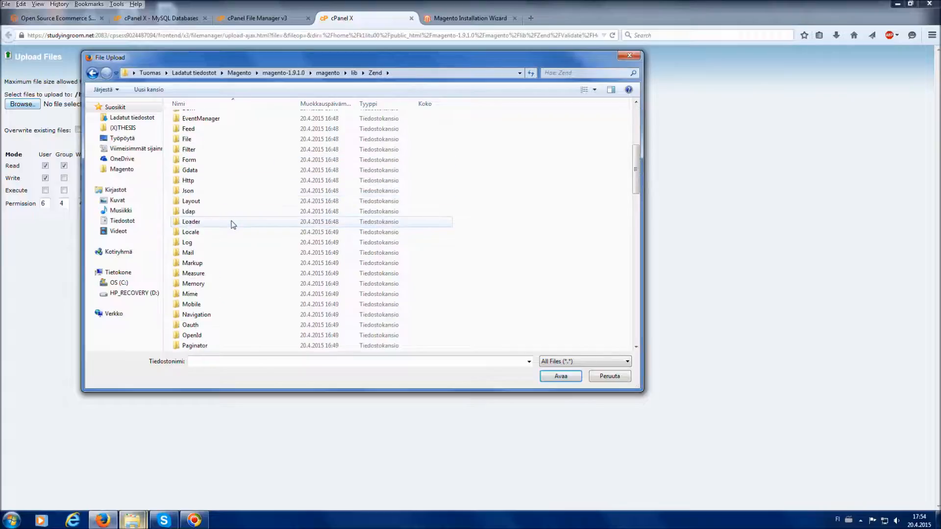
double_click(210, 276)
double_click(212, 149)
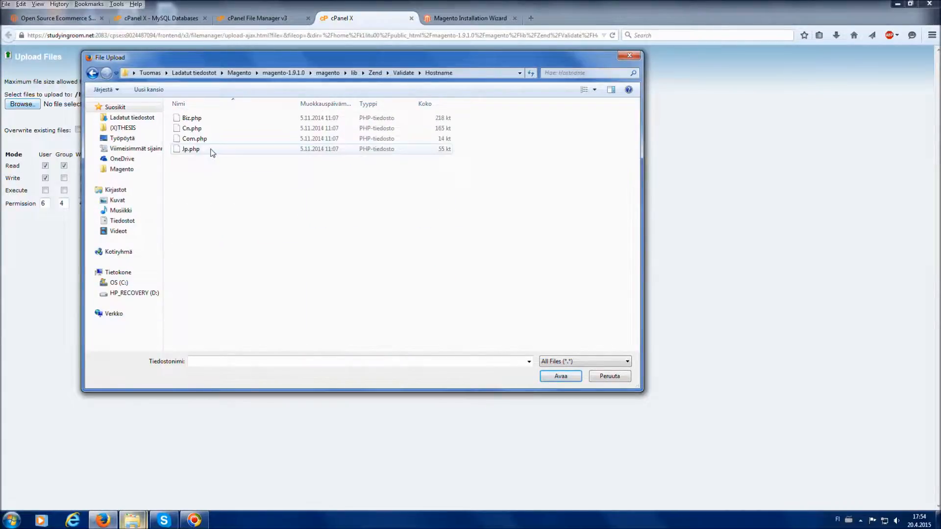
Upload Com.php (13.3 KB) and return to the server's Hostname folder listing
left_click(215, 140)
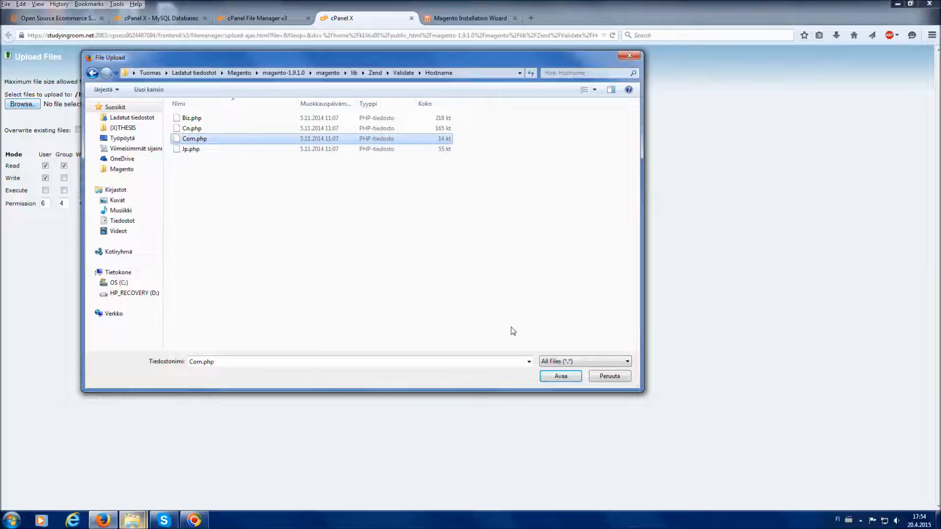
left_click(555, 376)
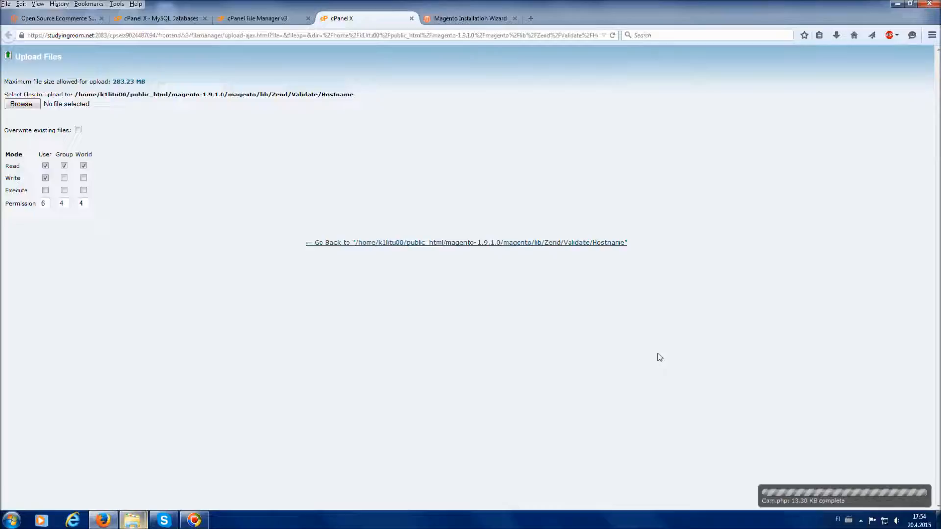
left_click(529, 244)
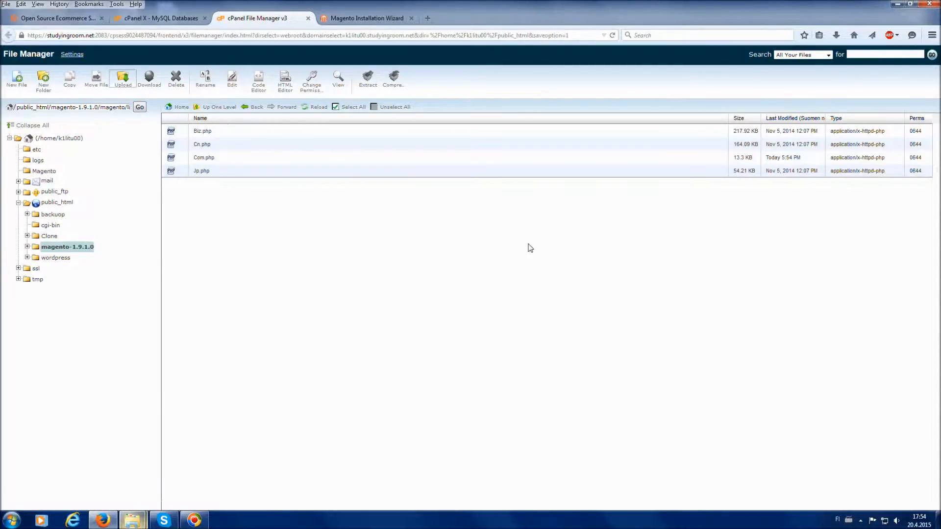
Reload the Magento Configuration page and clear the existing magento Database Name
left_click(366, 19)
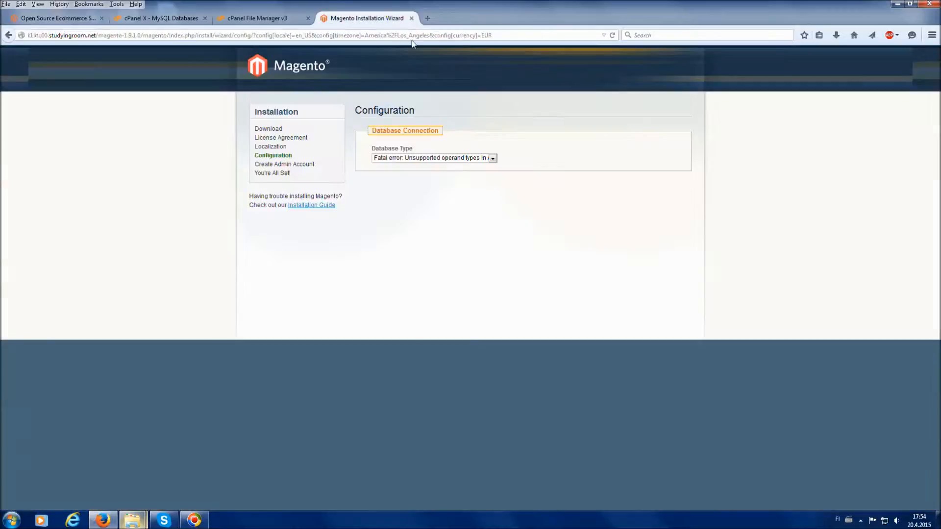
left_click(616, 37)
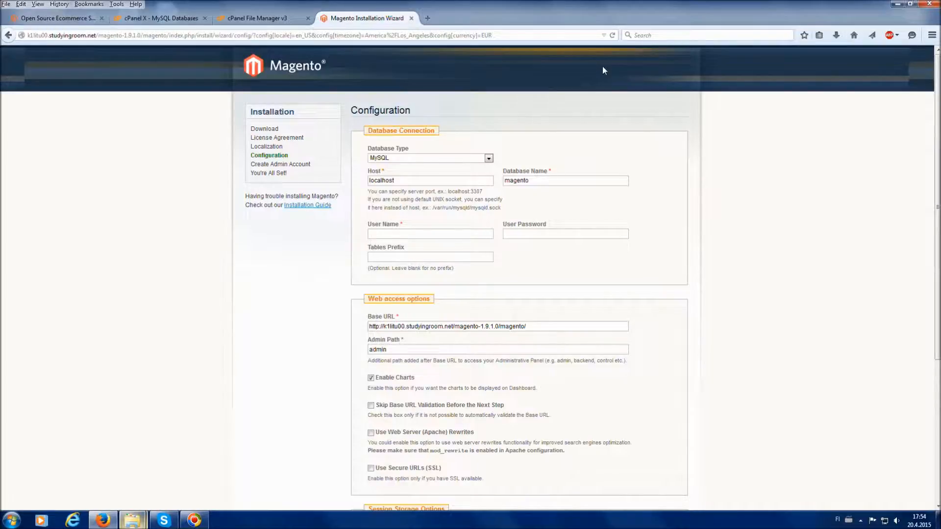
double_click(553, 181)
key("BackSpace")
Fill Database Name with the Tutorial database from the suggested names
left_click(169, 20)
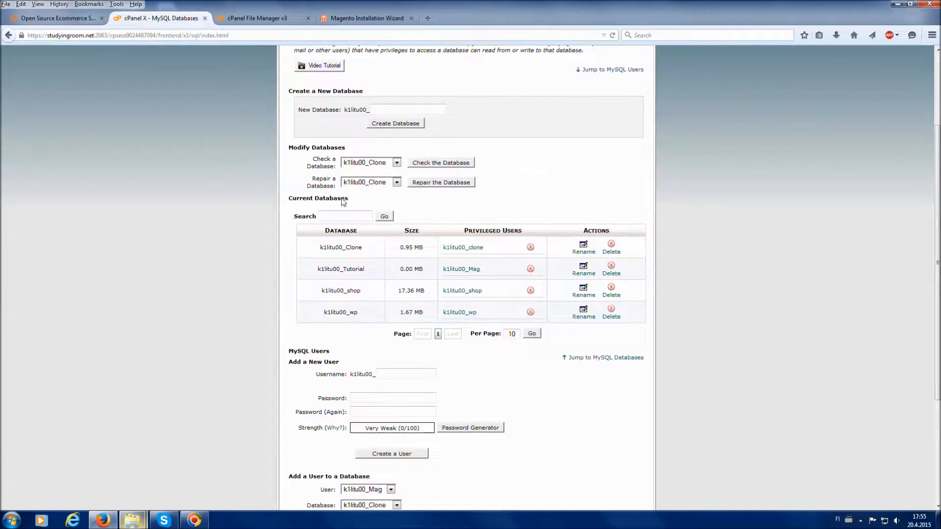
left_click(372, 22)
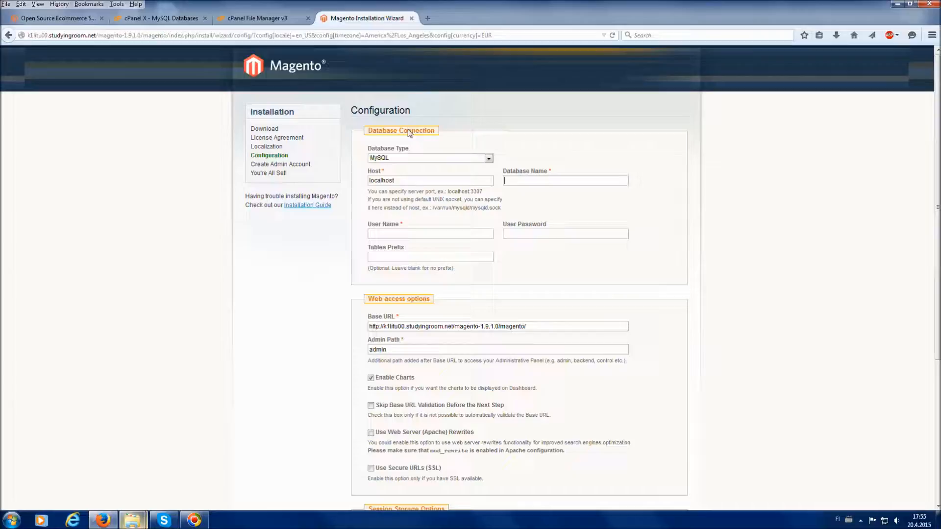
left_click(547, 181)
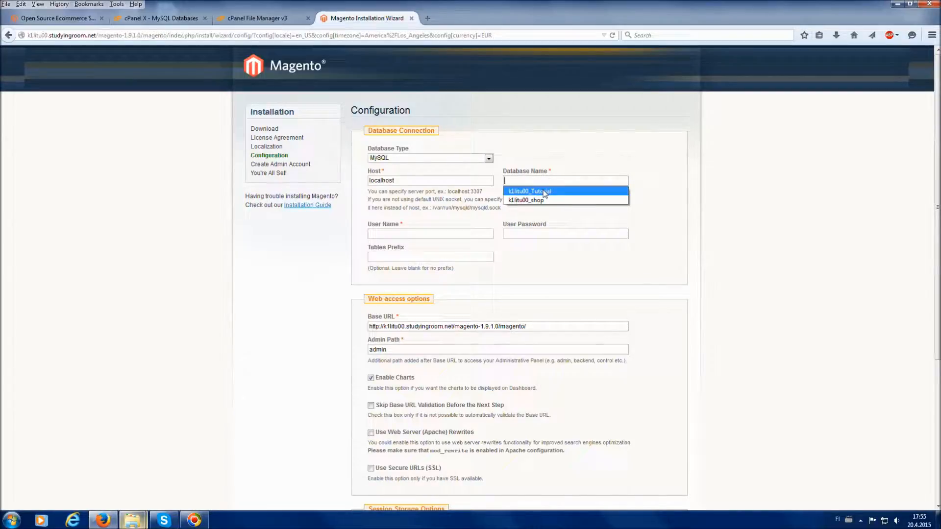
left_click(544, 191)
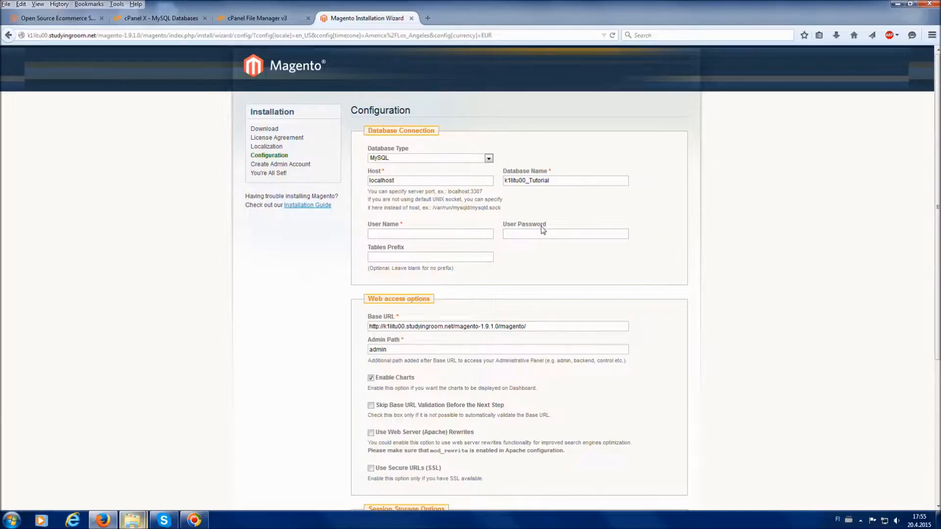
Copy the Mag database user from cPanel into User Name and enter its password
left_click(178, 22)
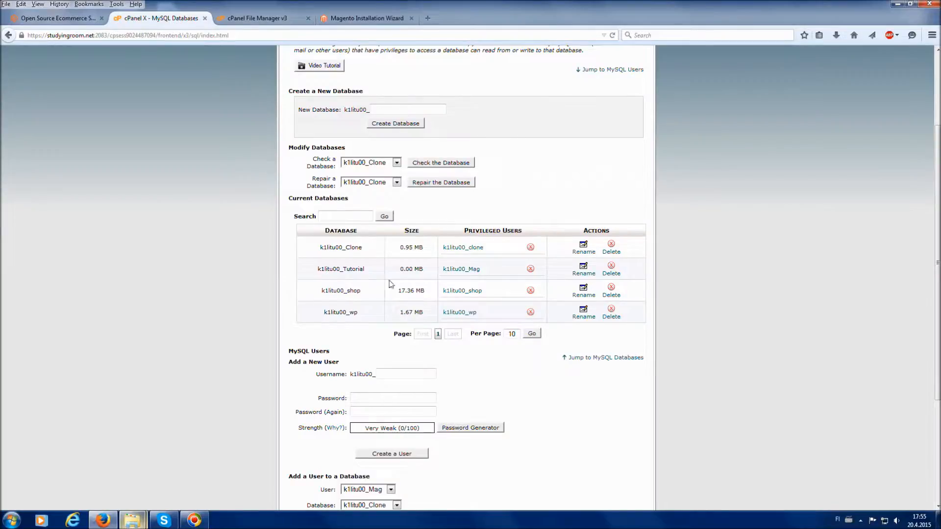
left_click_drag(440, 269, 484, 276)
key("ctrl+c")
left_click(360, 18)
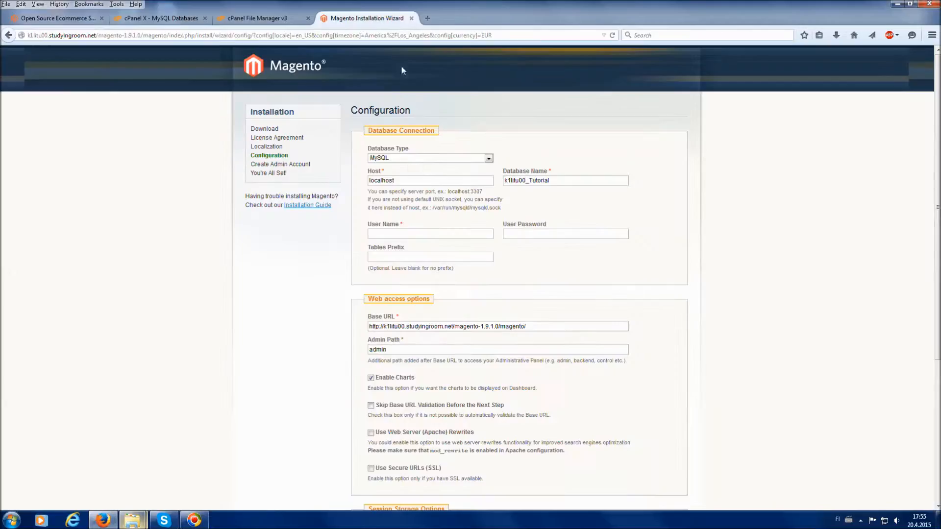
left_click(416, 232)
key("ctrl+v")
left_click(566, 235)
type("•••••")
scroll(642, 240, "down", 4)
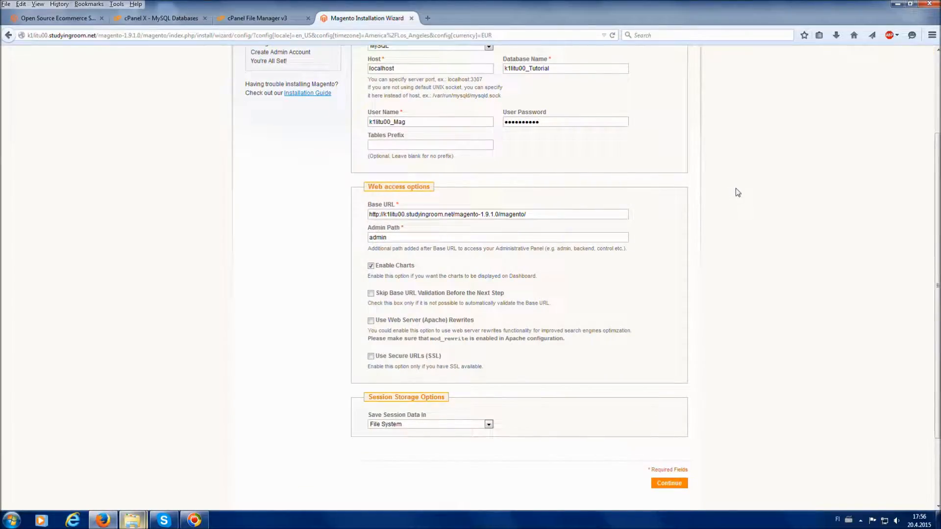
Submit the database and base URL configuration, dismissing Firefox's save-password prompt
left_click(545, 216)
left_click(671, 484)
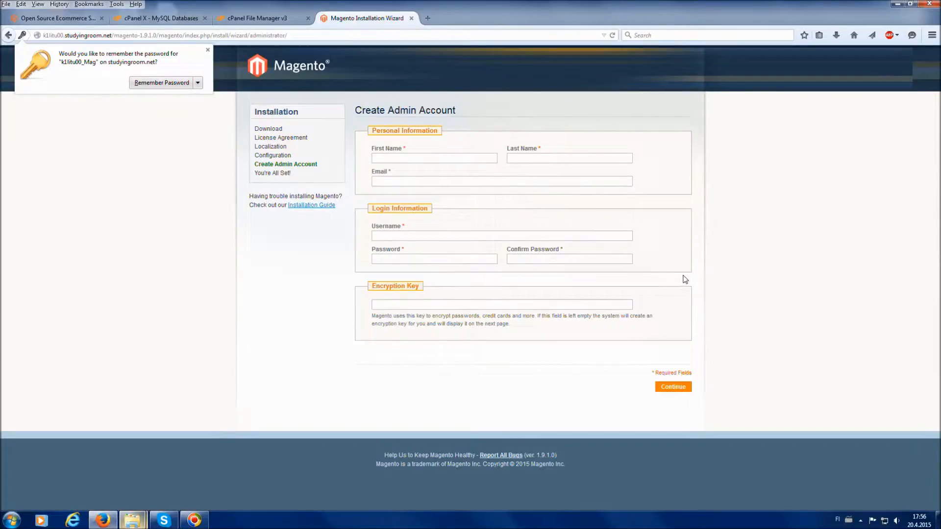
left_click(208, 50)
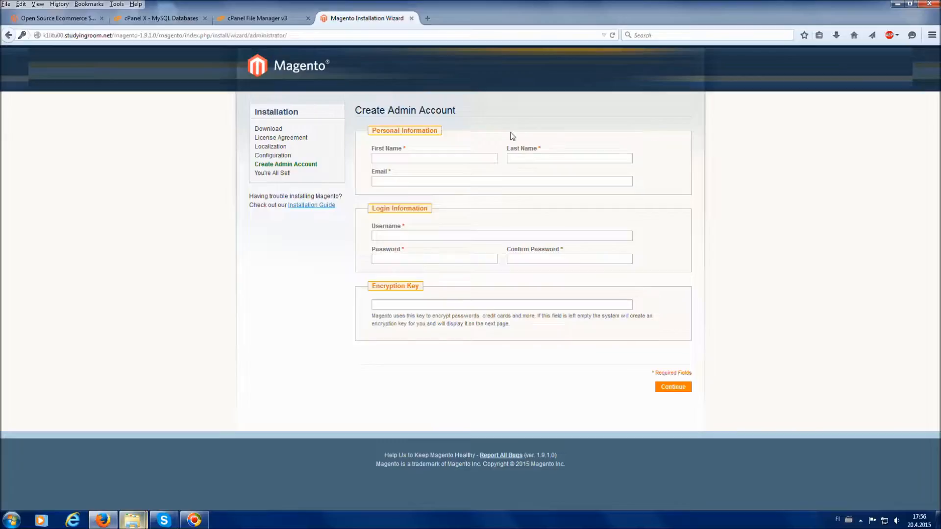
Fill the admin first name, last name and e-mail from saved browser suggestions
left_click(472, 158)
left_click(472, 158)
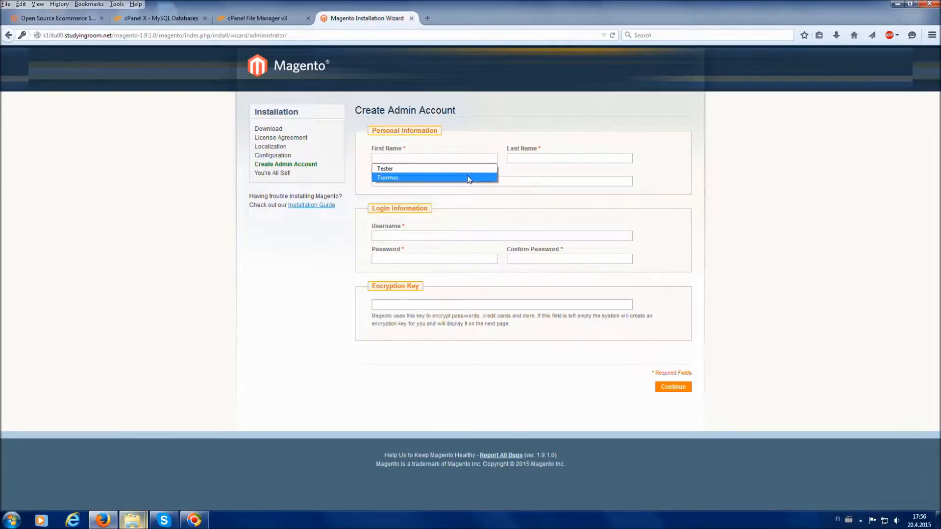
left_click(467, 177)
left_click(521, 161)
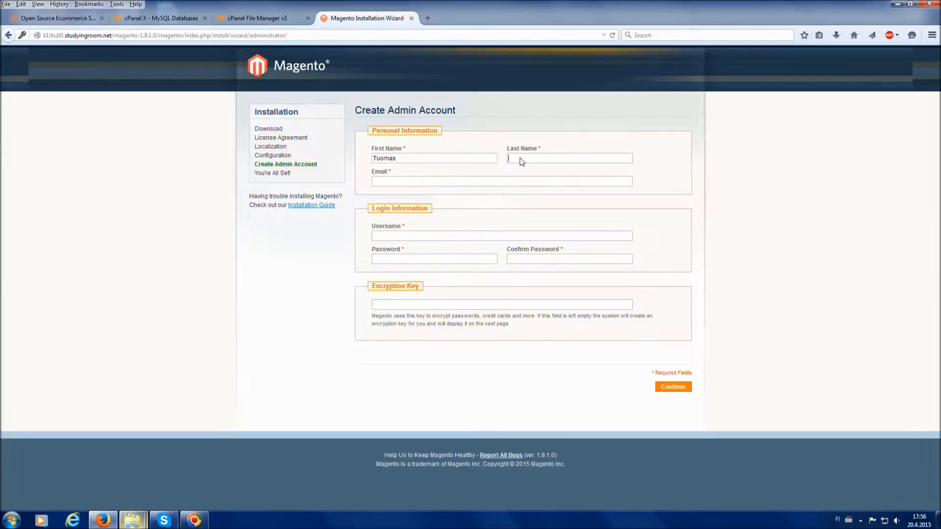
type("Liimatta")
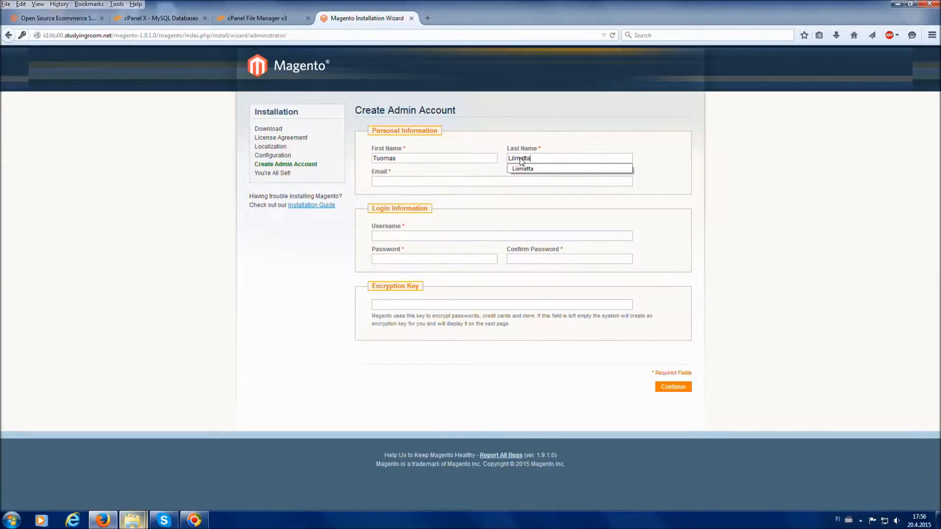
left_click(430, 177)
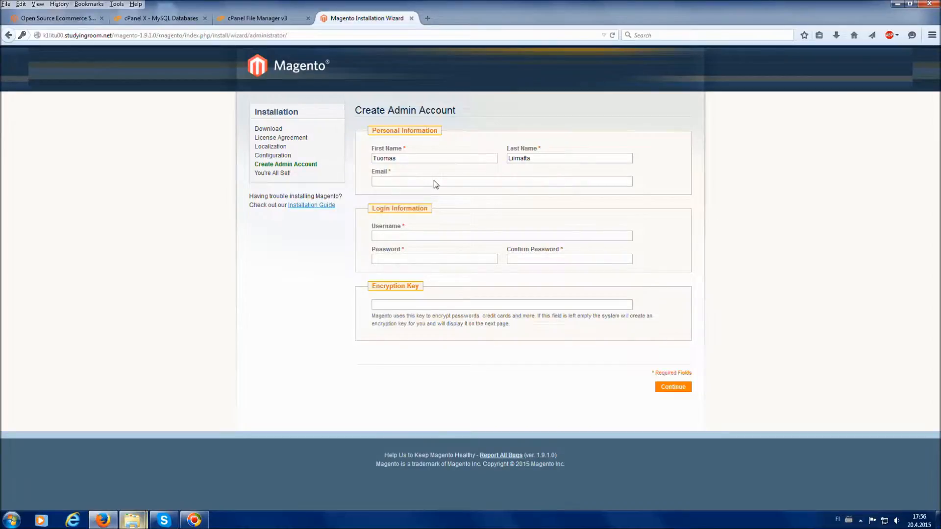
type("k1")
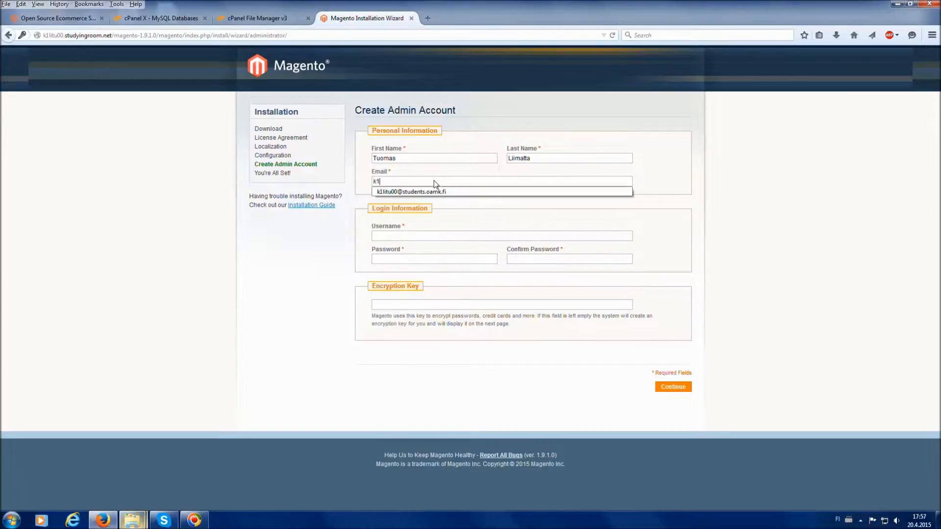
left_click(428, 191)
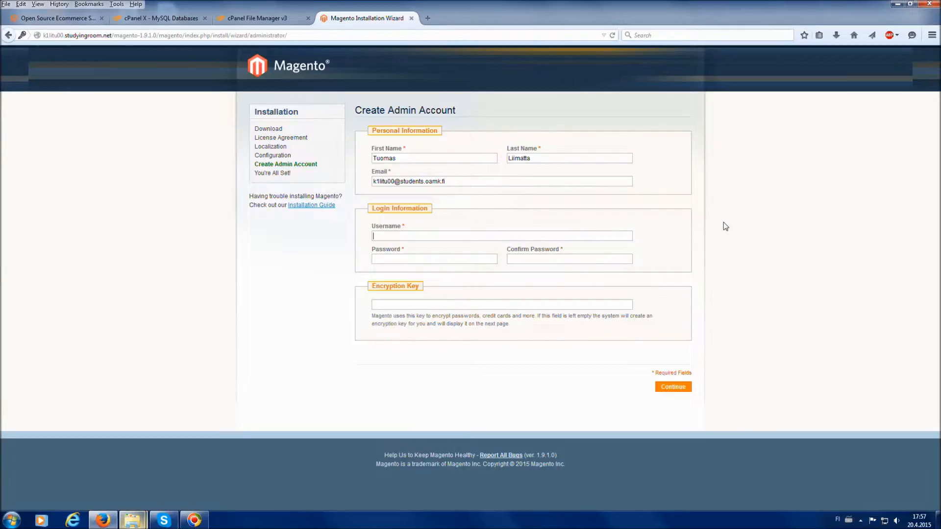
type("Admin")
key("Tab")
type("********")
key("Tab")
type("********")
left_click(676, 389)
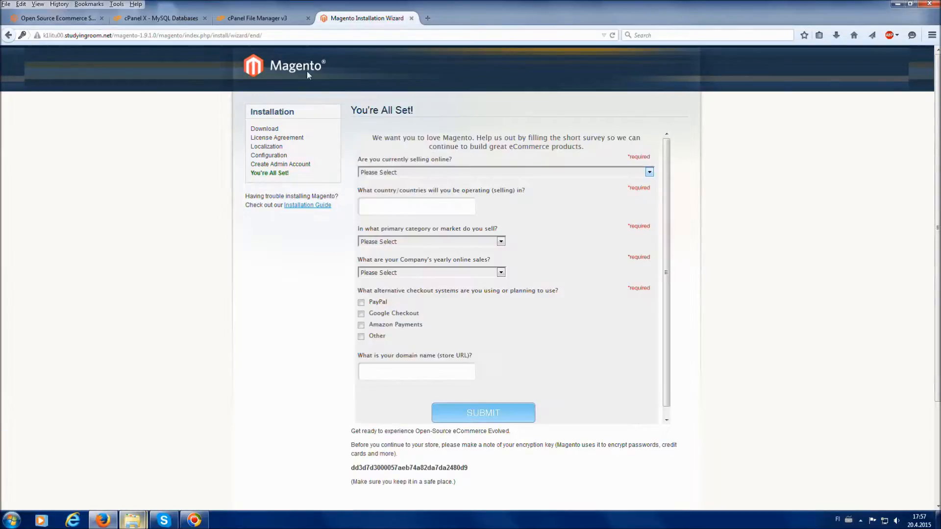
Use Go to Frontend on the You're All Set page to view the new store
scroll(735, 284, "down", 3)
scroll(739, 287, "up", 3)
scroll(740, 289, "down", 2)
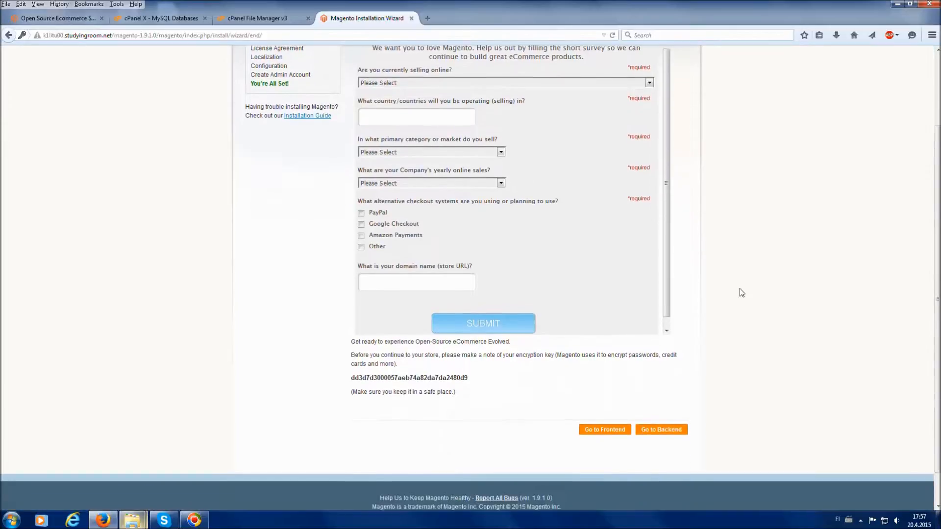
scroll(741, 293, "down", 1)
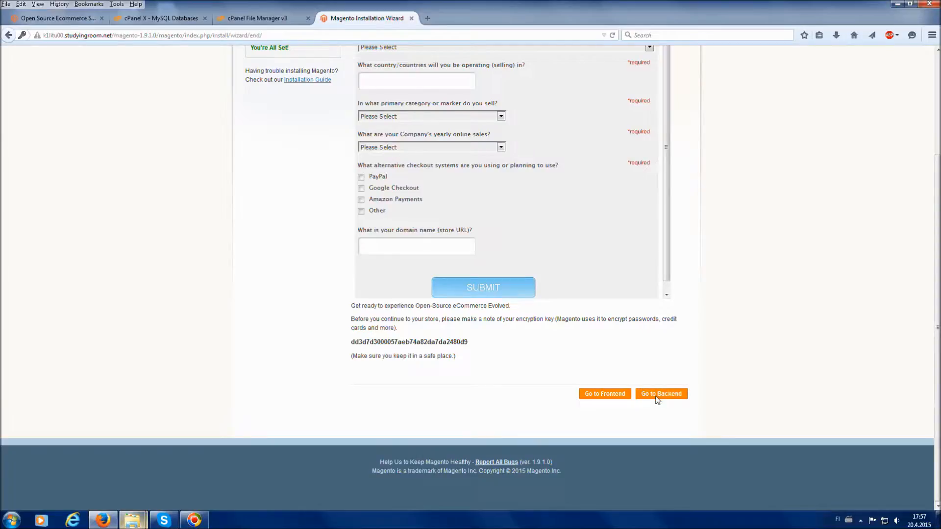
left_click(606, 395)
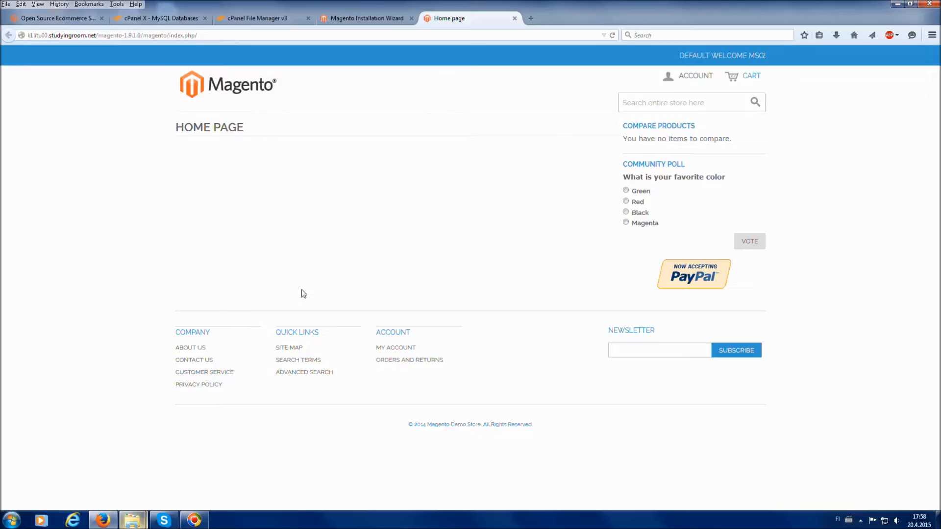
Visit About Us, return home via the Magento logo, and append 'admin' to the store URL
left_click(190, 348)
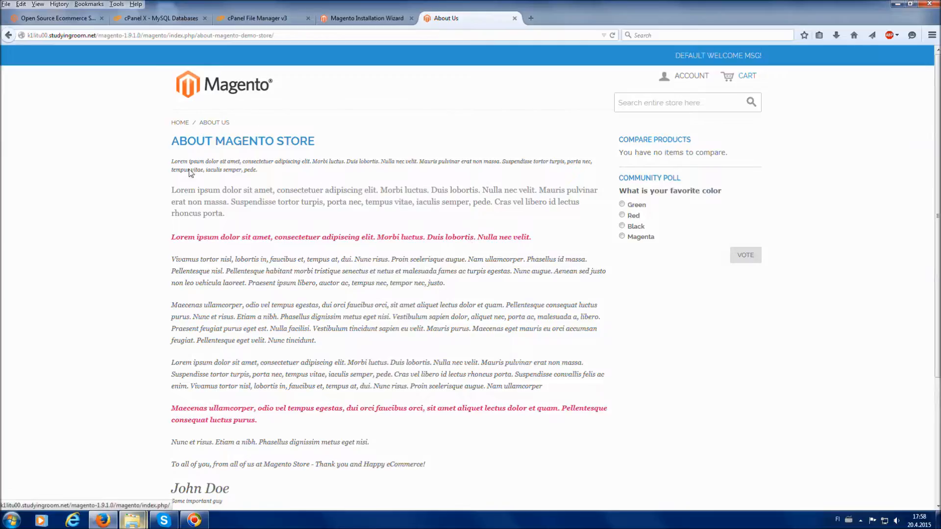
left_click(224, 96)
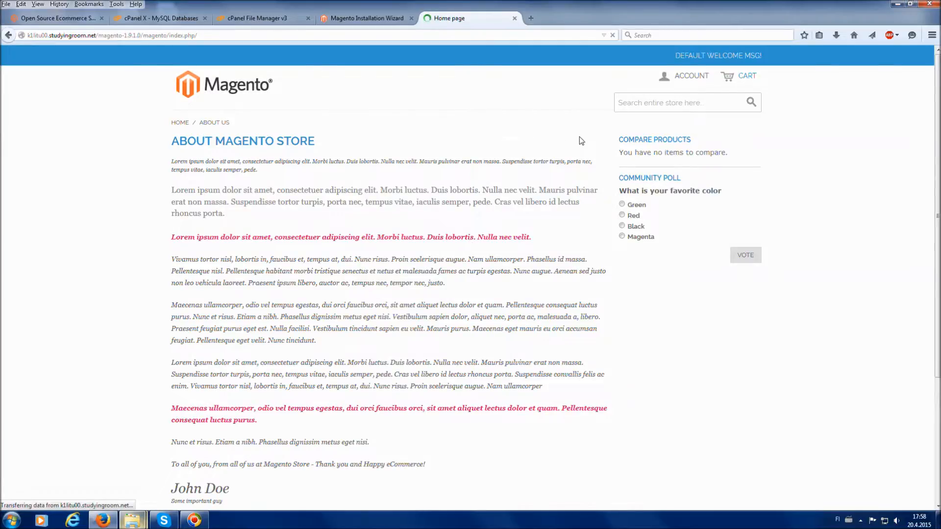
left_click(292, 35)
left_click(293, 35)
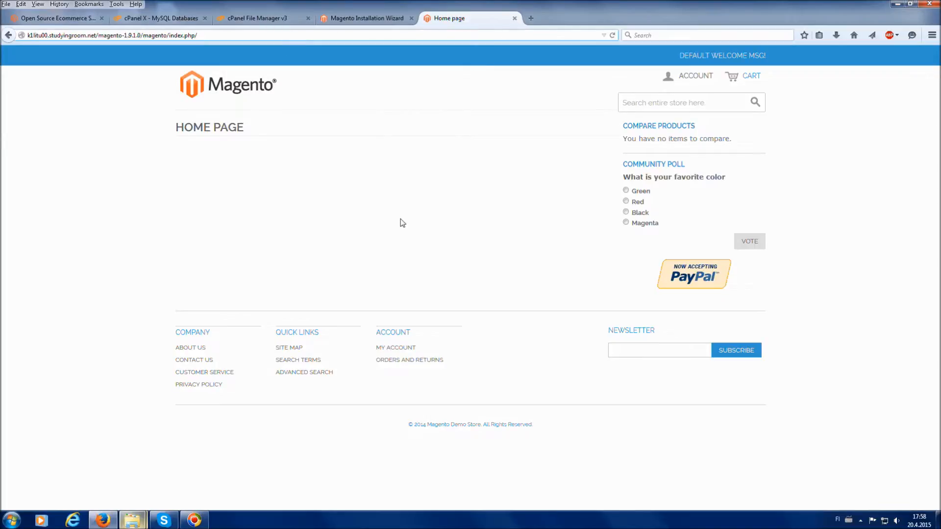
type("admin")
Log in as Admin, dismiss the save-password prompt, and close the Incoming Message notice
key("Return")
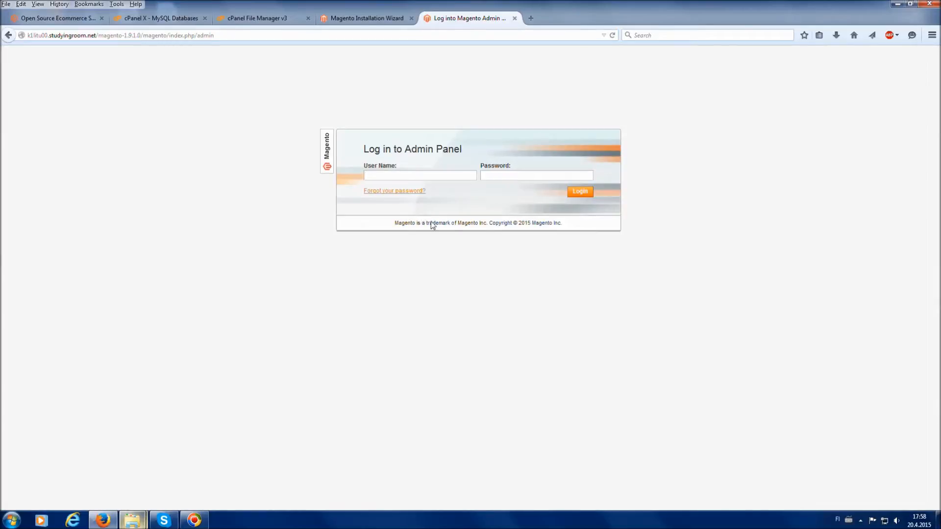
type("Admin")
key("Tab")
type("********")
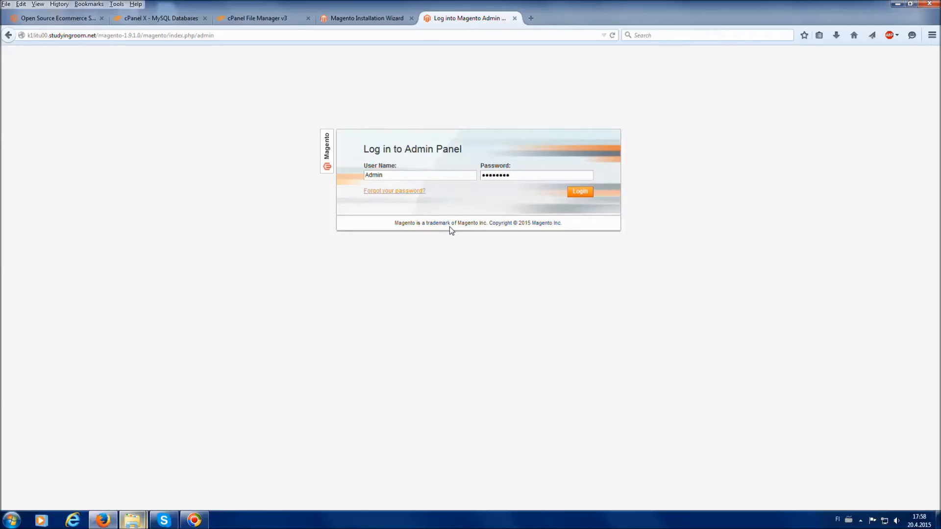
left_click(577, 192)
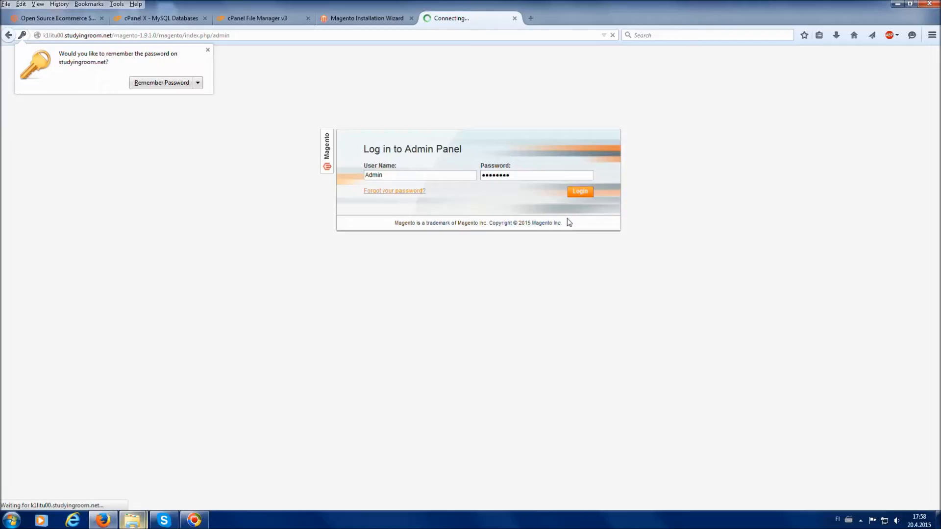
left_click(208, 49)
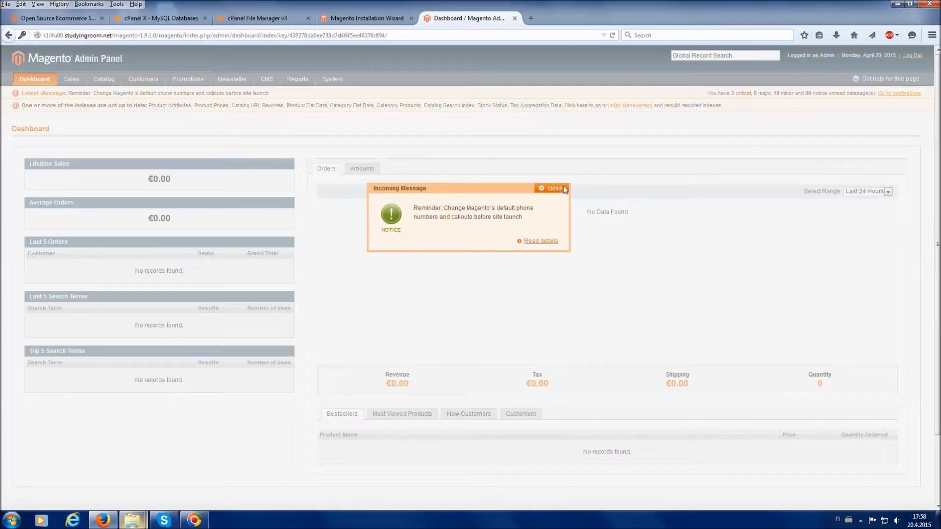
left_click(554, 188)
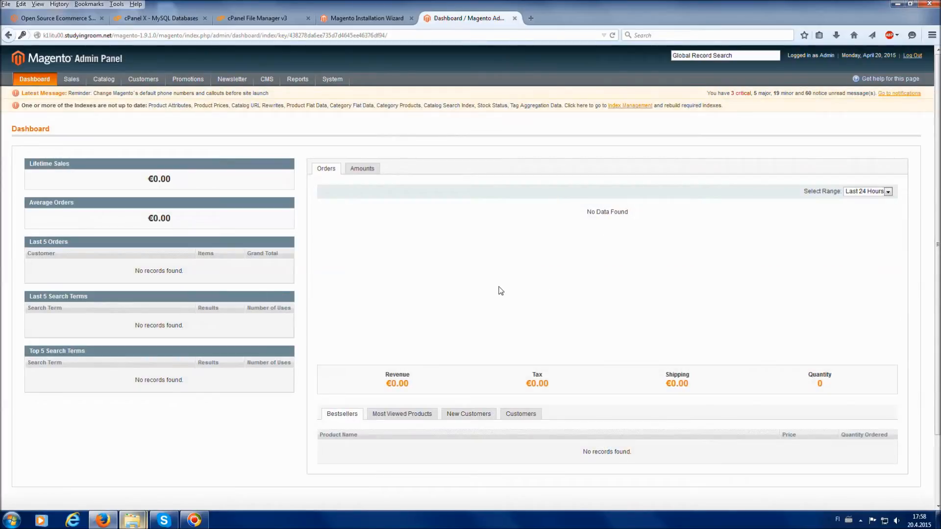